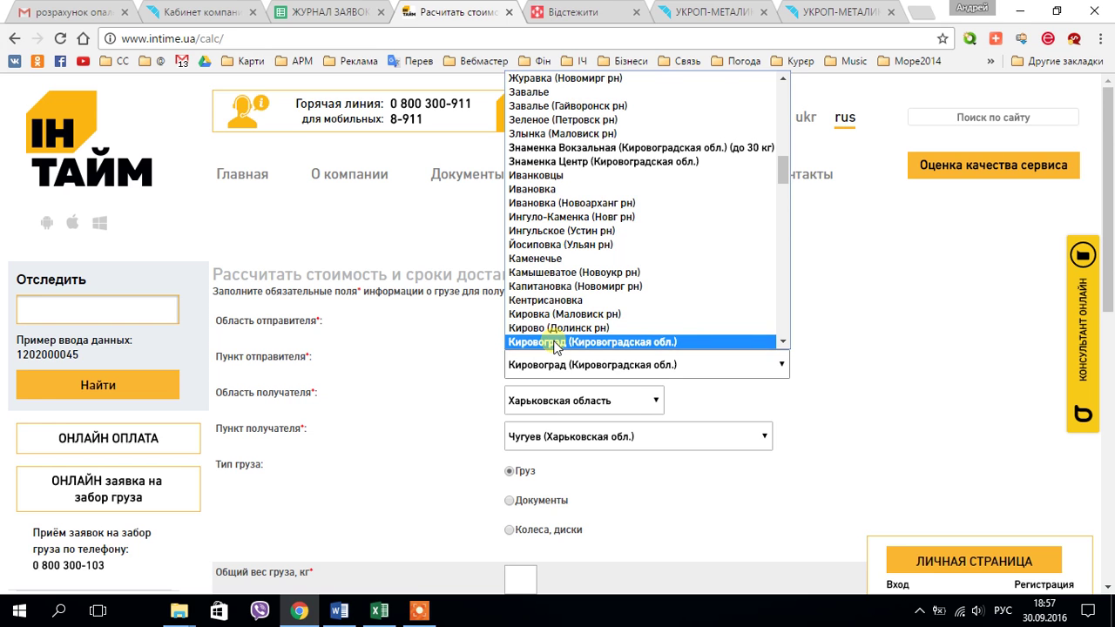
Set the delivery route from Кировоград (Кировоградская обл.) to Чугуев in Харьковская область
scroll(554, 347, "down", 4)
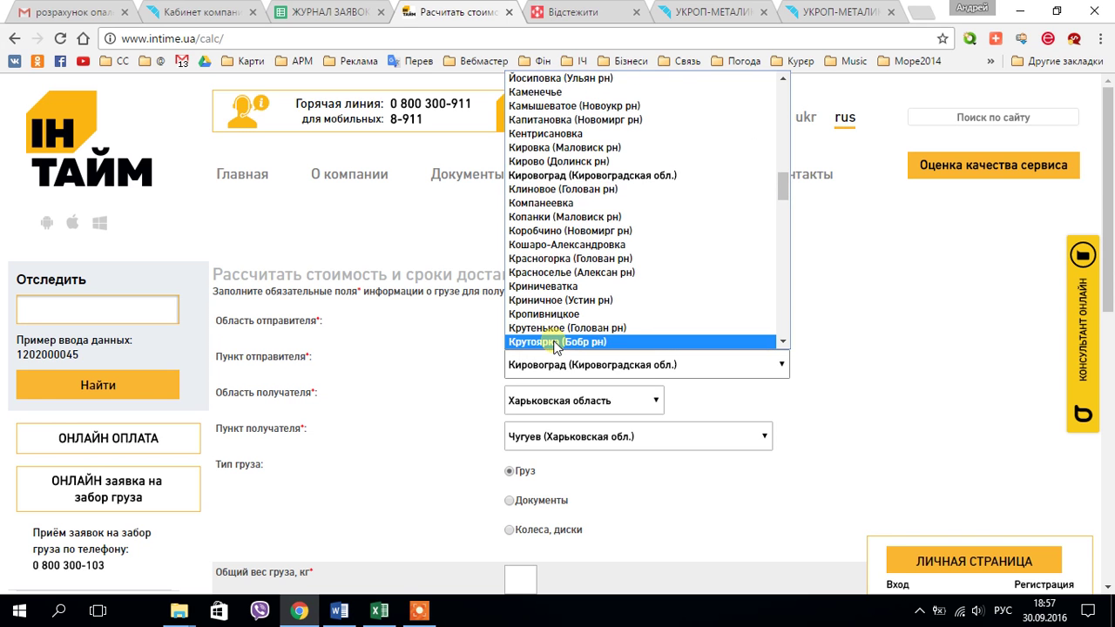
left_click(588, 177)
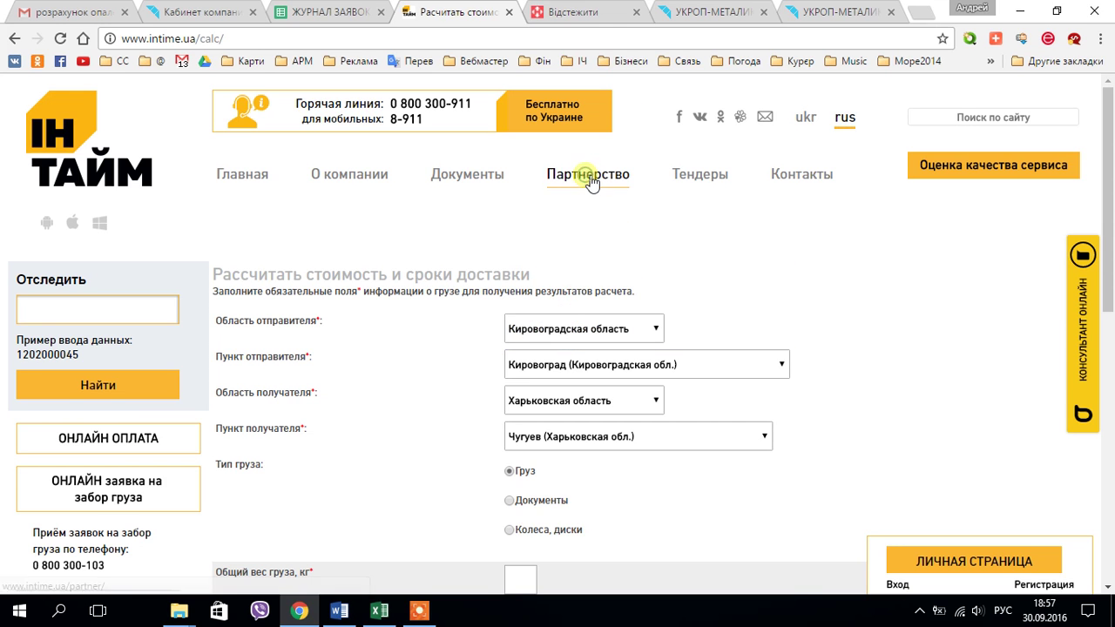
left_click(563, 404)
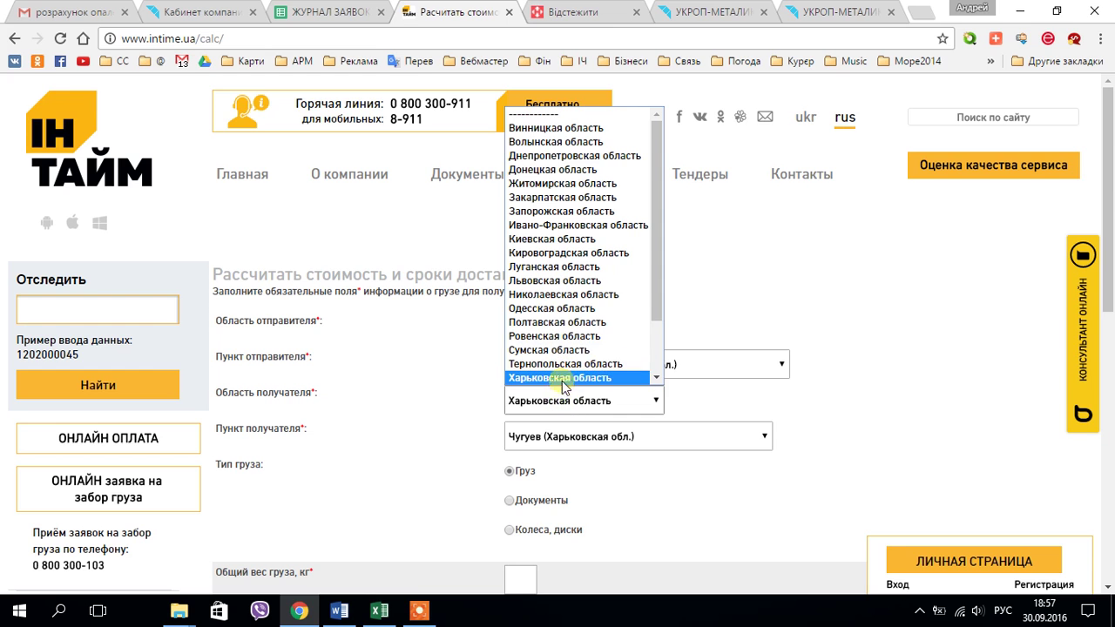
left_click(563, 379)
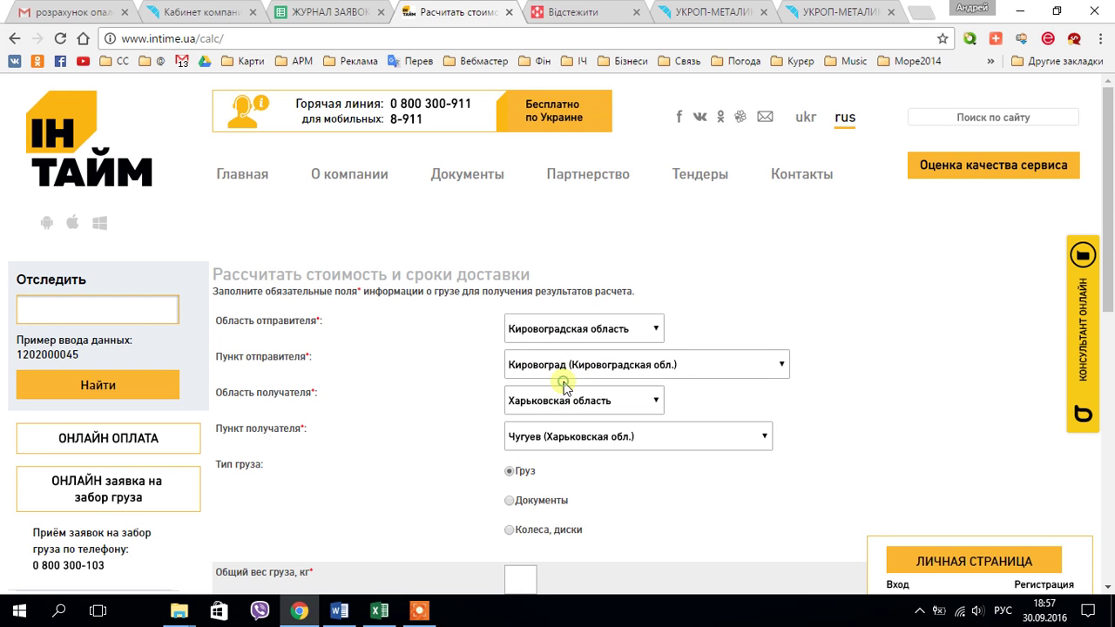
left_click(564, 440)
left_click(567, 415)
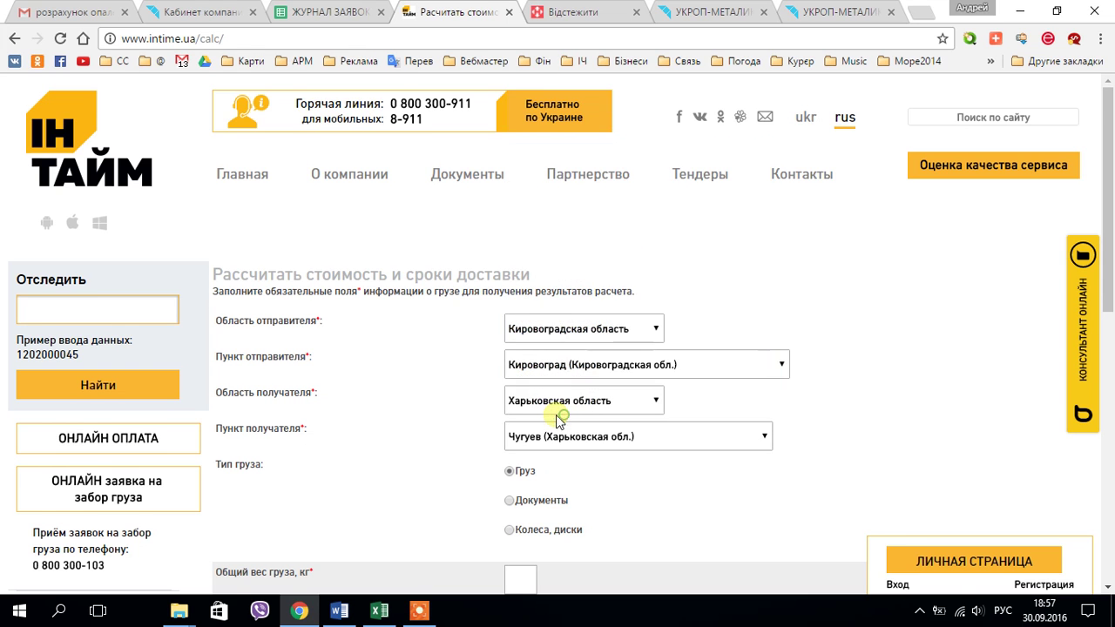
Switch to the Excel heating estimate and check how many УКРОП Металік 700 panels are planned across the rooms
scroll(488, 422, "down", 1)
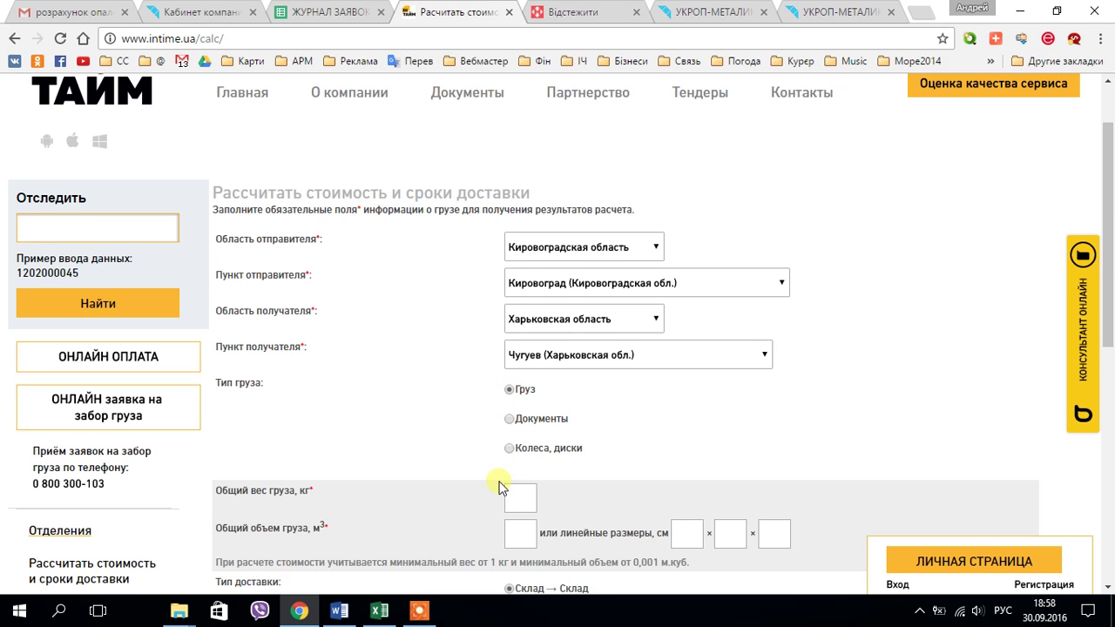
scroll(500, 487, "down", 1)
left_click(520, 416)
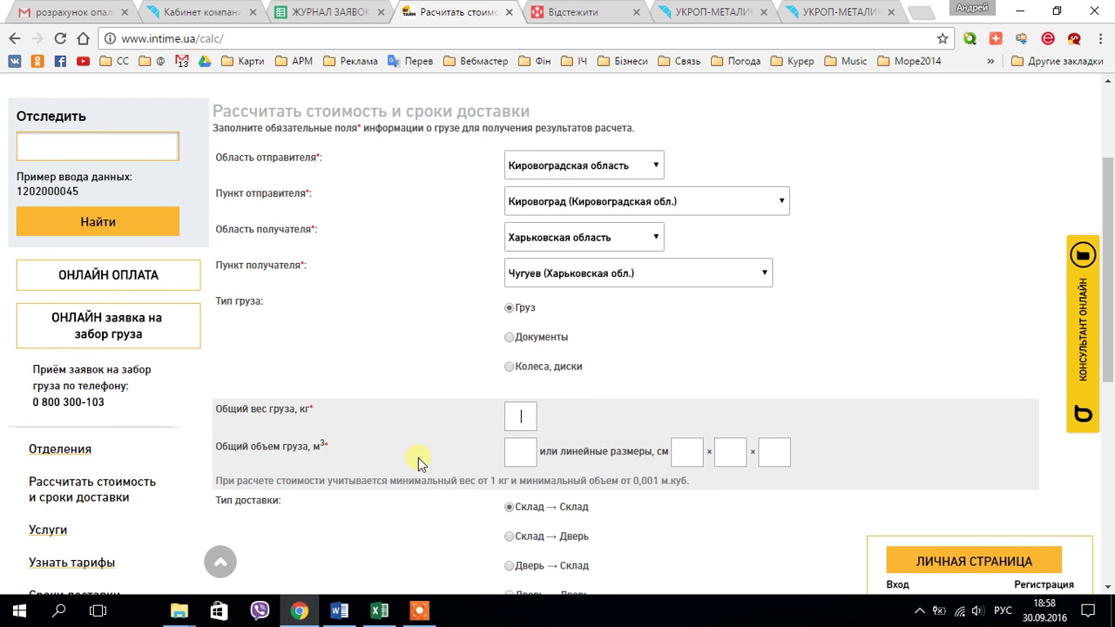
left_click(378, 610)
left_click(396, 397)
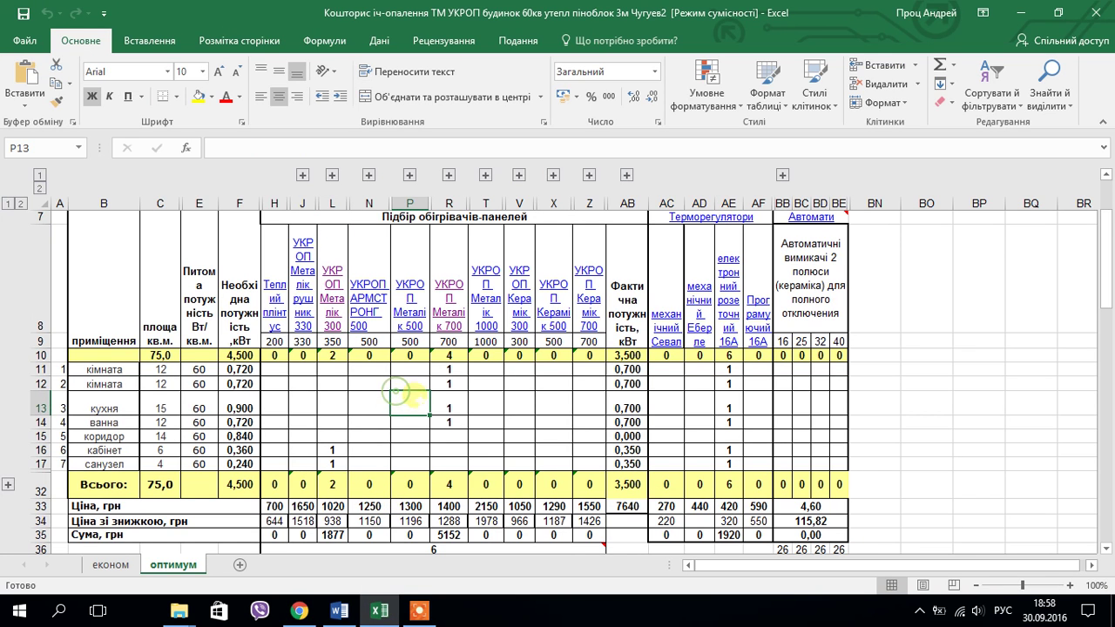
left_click(395, 398)
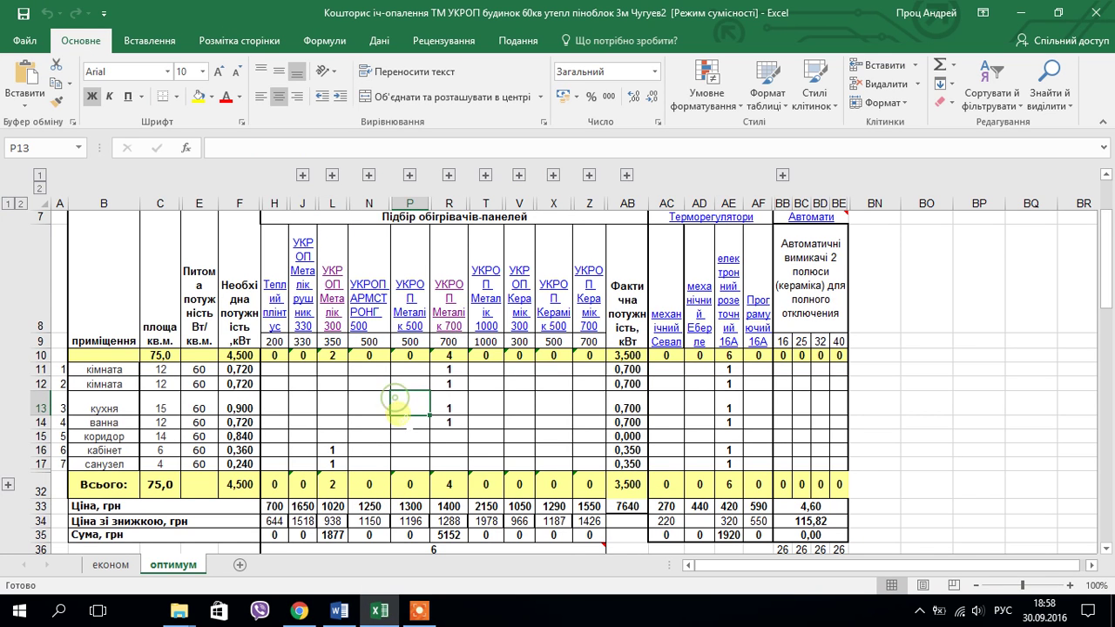
scroll(396, 410, "up", 2)
scroll(396, 412, "down", 1)
left_click_drag(449, 415, 449, 469)
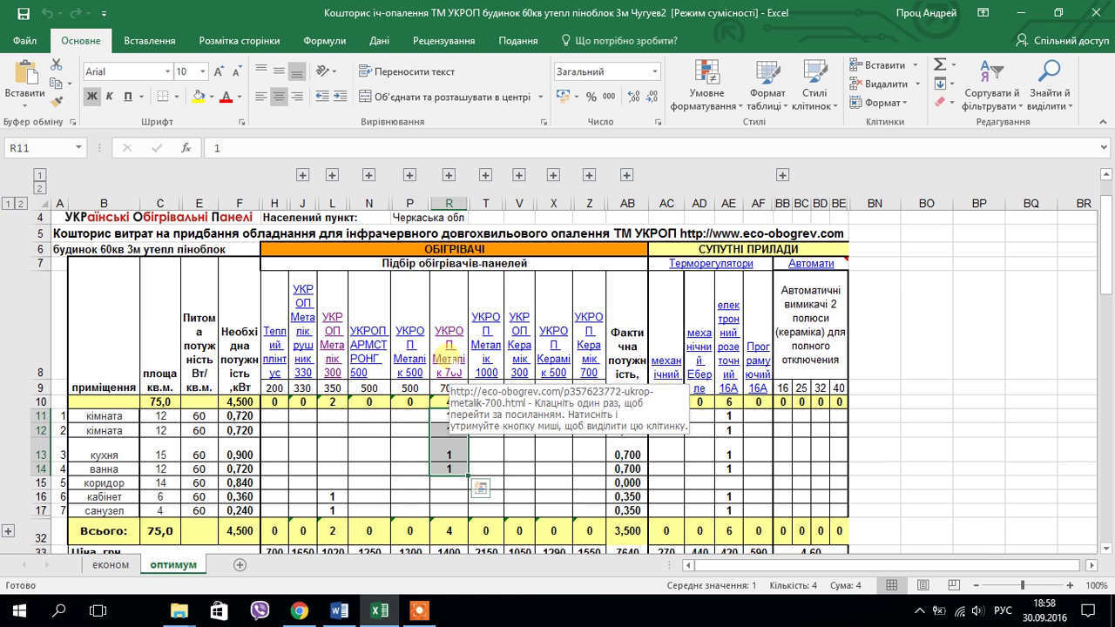
Check the rated power and mass of the УКРОП-МЕТАЛИК-700 panel on its product page in Chrome
left_click(448, 358)
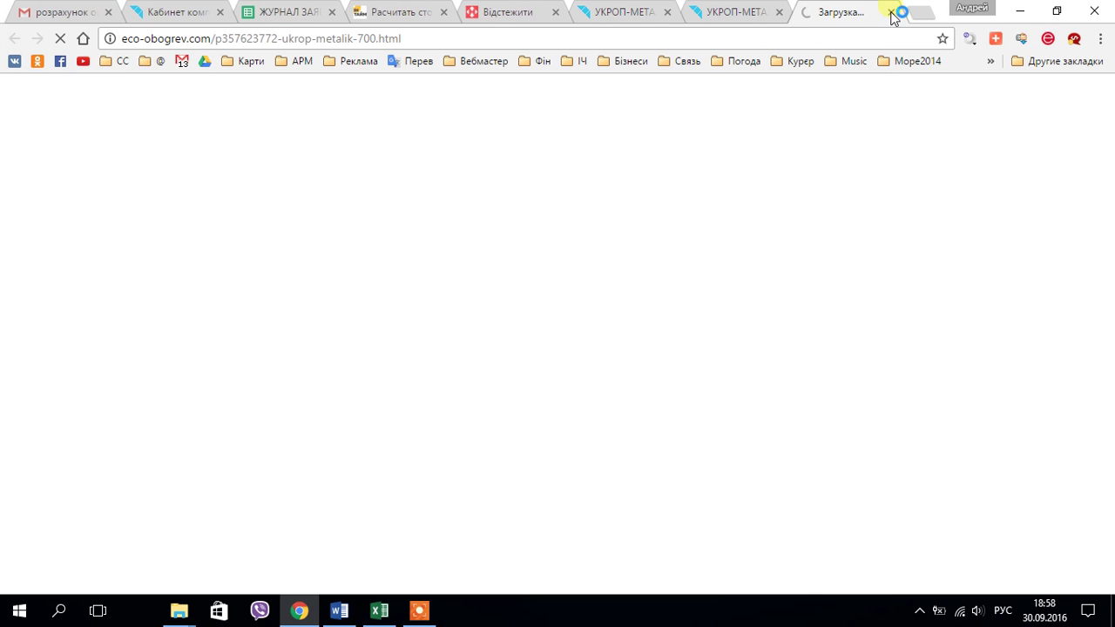
left_click(890, 12)
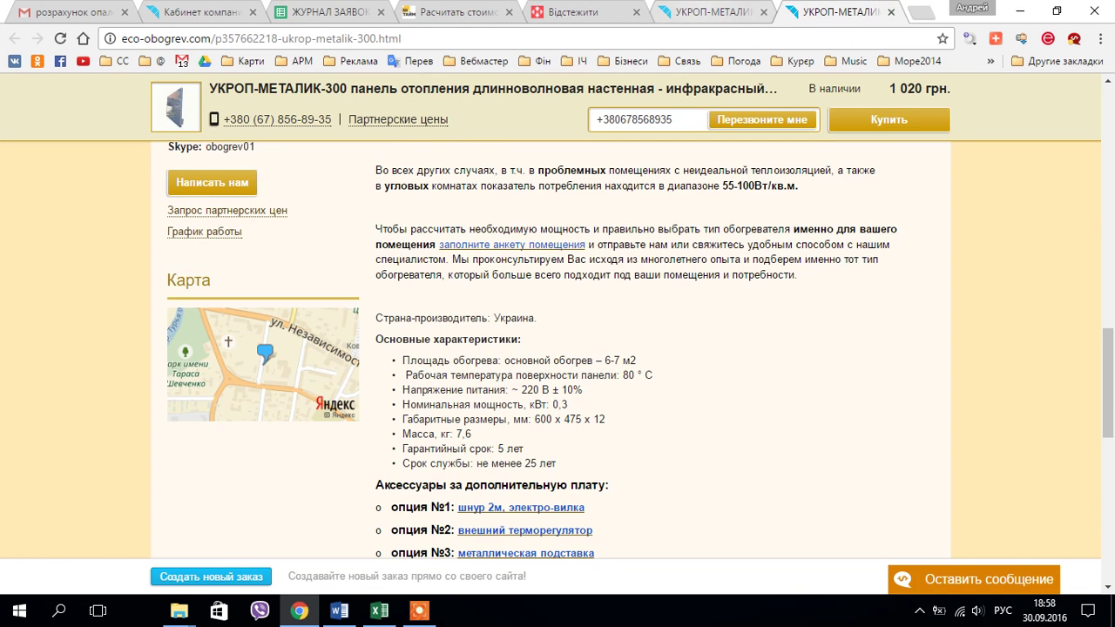
scroll(571, 358, "up", 10)
scroll(561, 324, "down", 2)
scroll(560, 213, "down", 8)
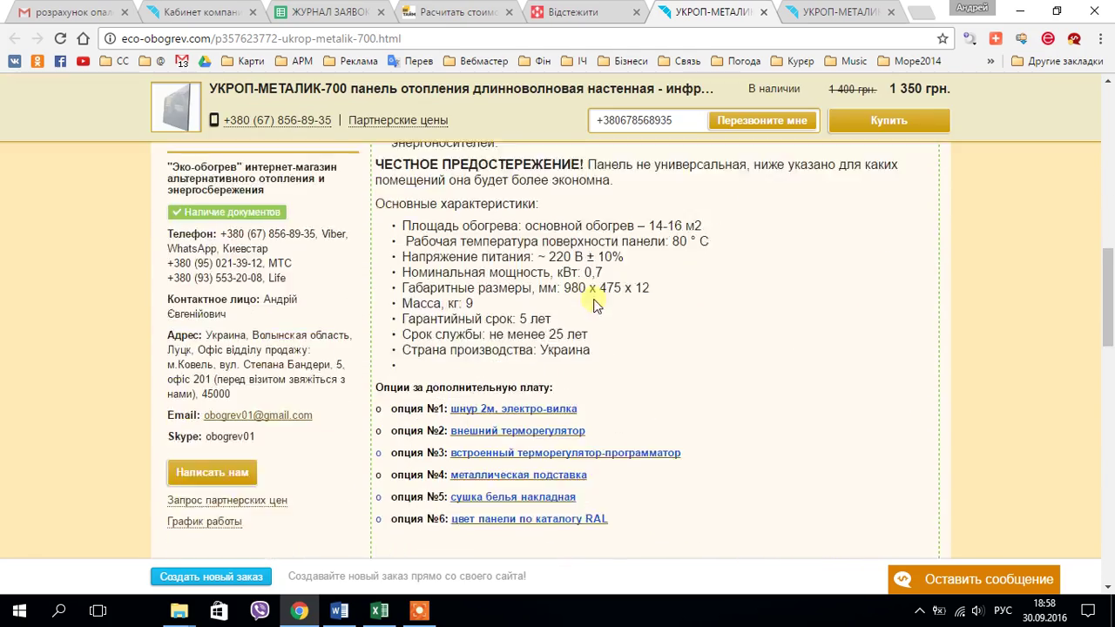
double_click(593, 309)
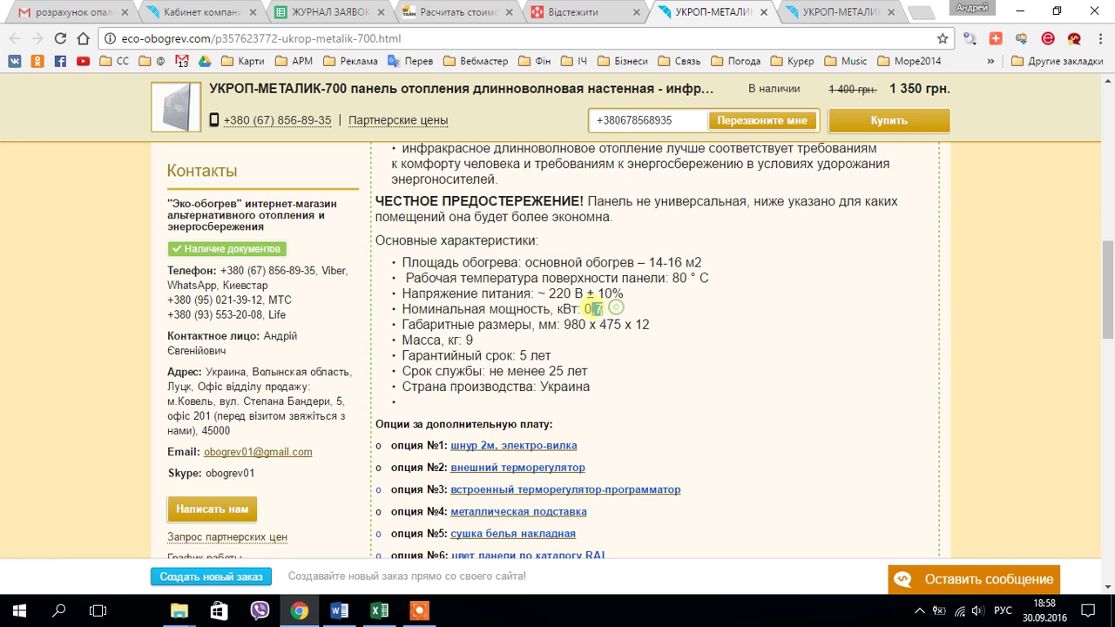
double_click(468, 340)
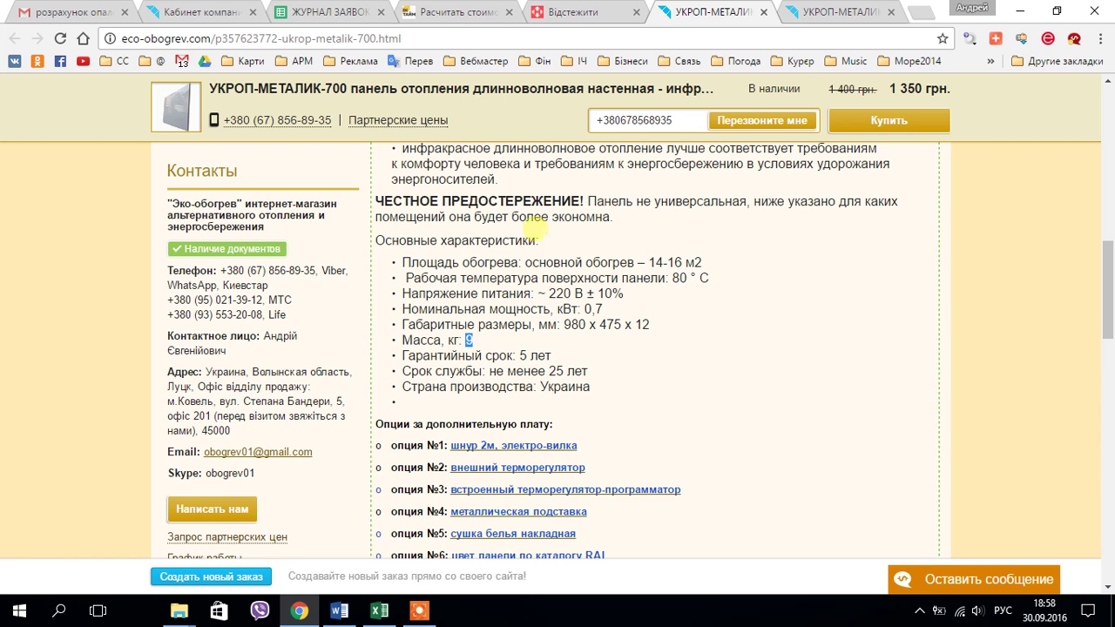
left_click(488, 14)
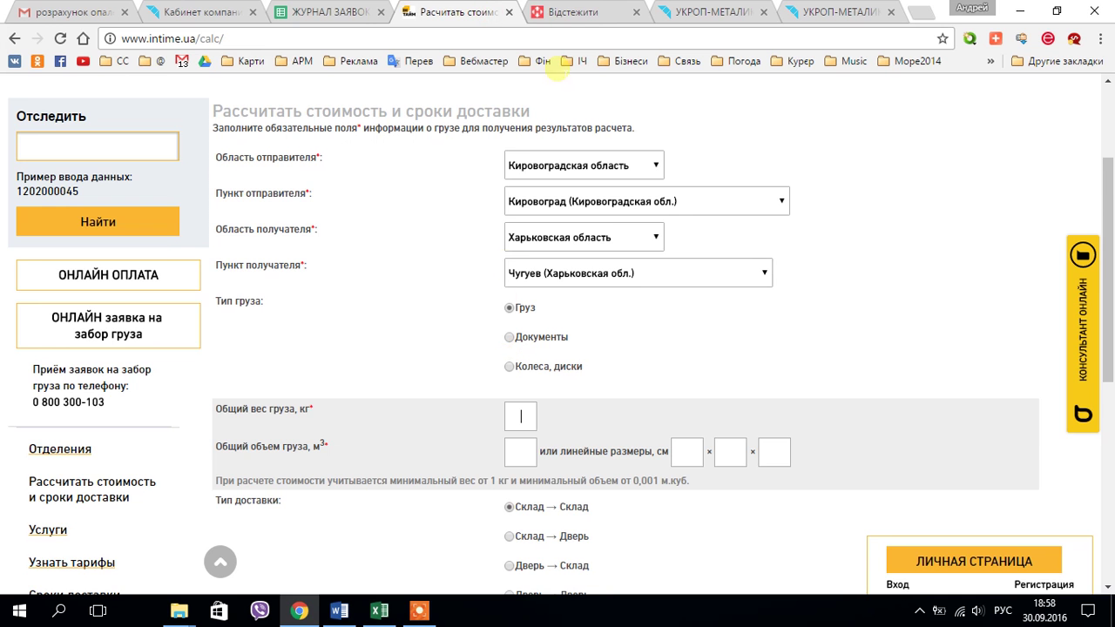
left_click(577, 13)
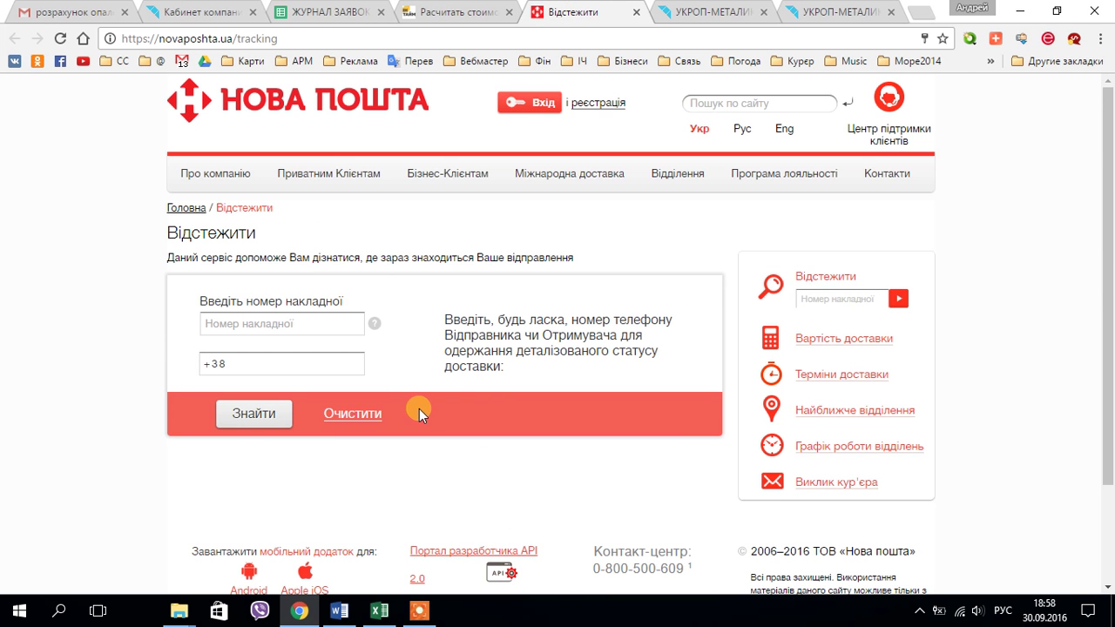
key("ctrl+shift+Tab")
key("ctrl+shift+Tab")
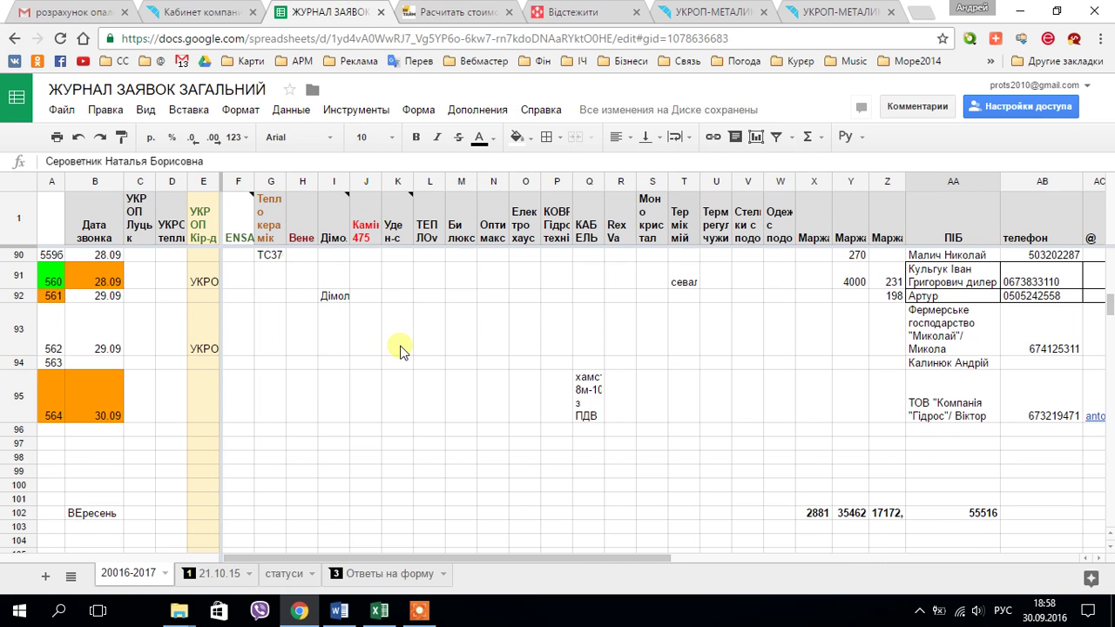
key("ctrl+Tab")
key("ctrl+Tab")
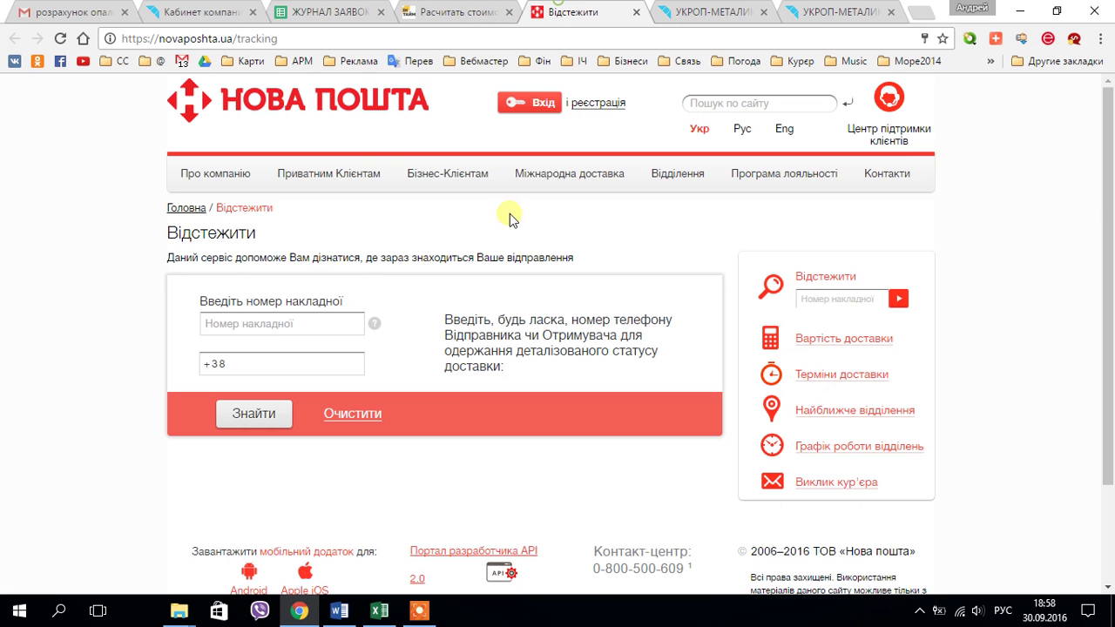
Return to the cargo weight entry and recheck the УКРОП Металік 700 quantities in the Excel estimate
left_click(488, 12)
left_click(510, 404)
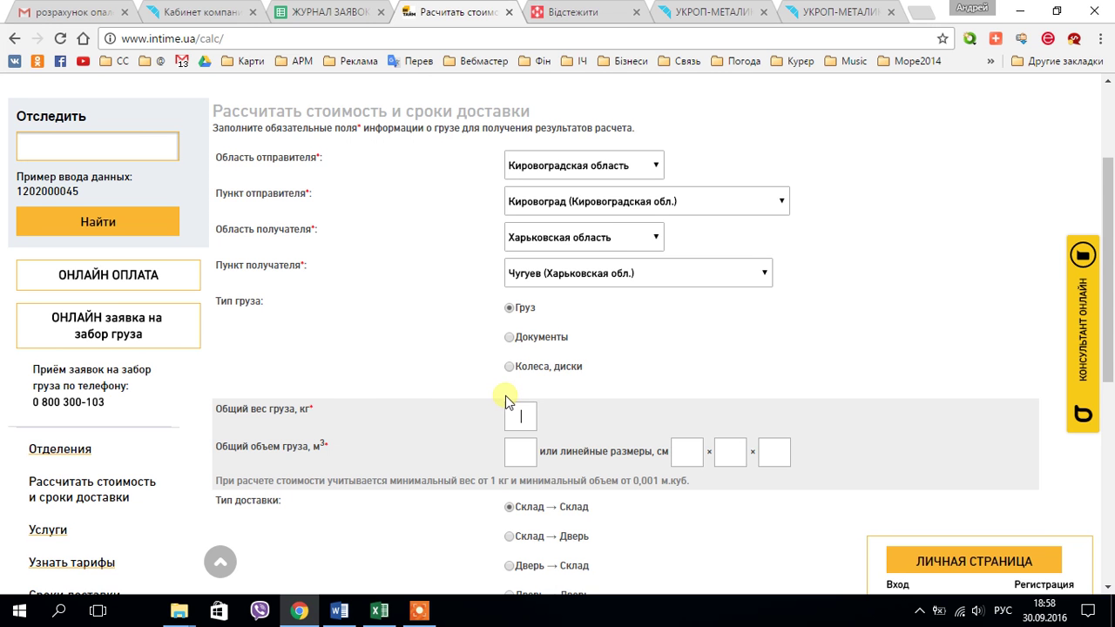
left_click(379, 611)
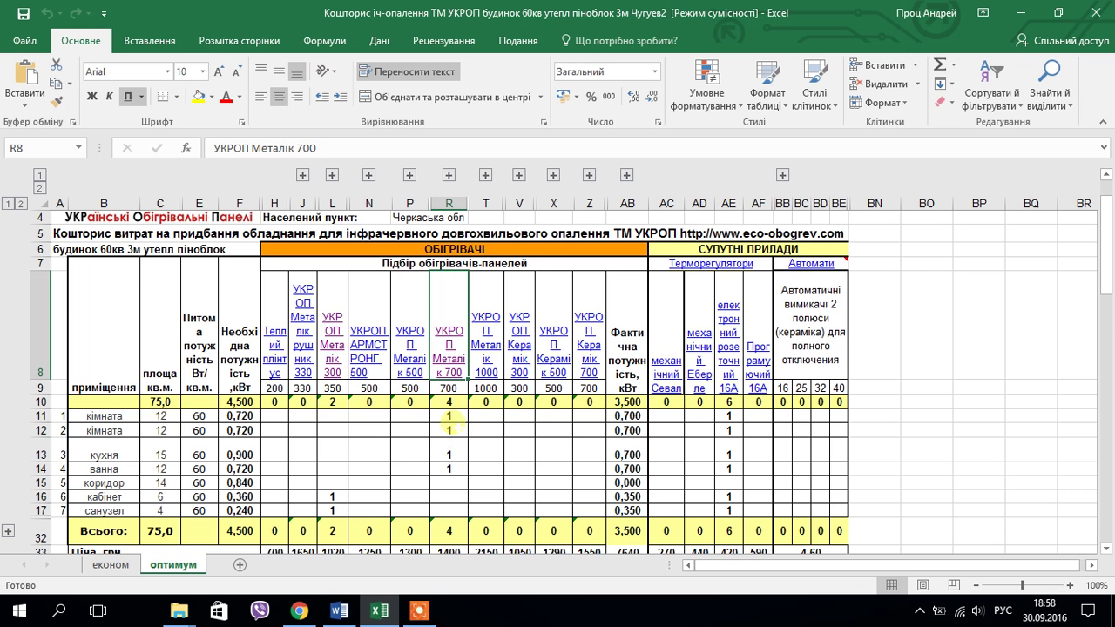
left_click_drag(448, 417, 448, 455)
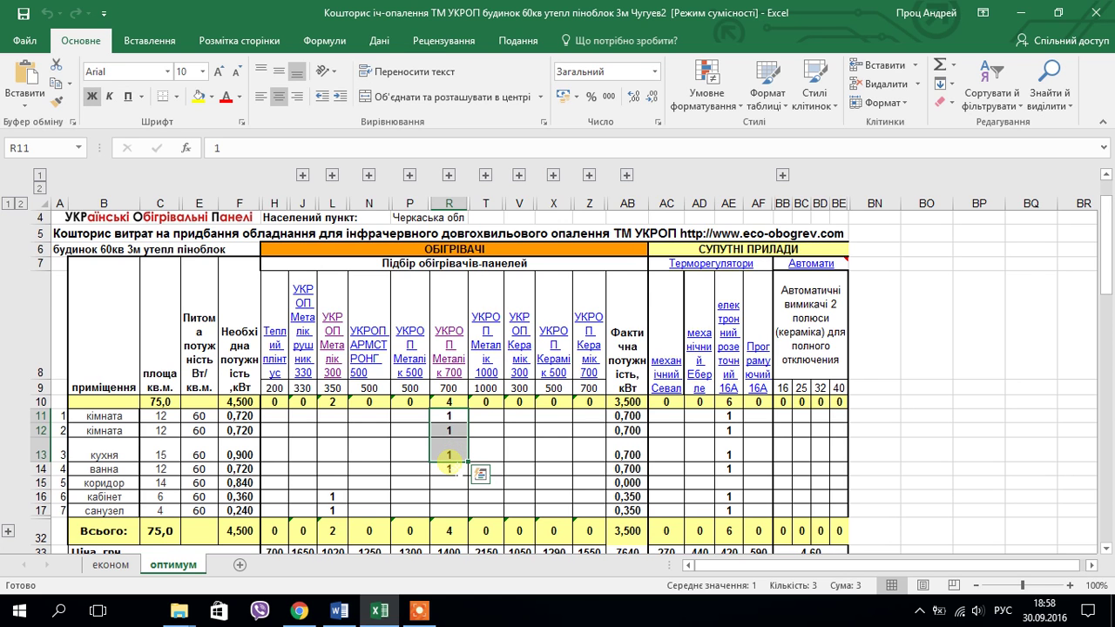
Look up the УКРОП-МЕТАЛИК-300 mass on its Chrome product page and set the calculator's total cargo weight to 57.2 kg
left_click(312, 614)
left_click(841, 12)
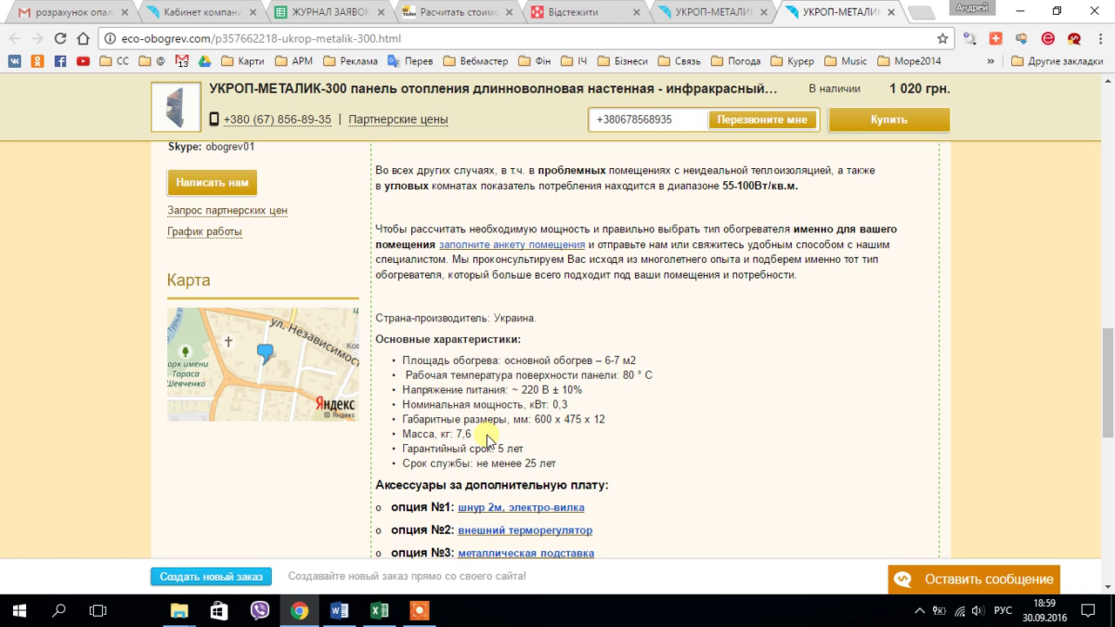
scroll(486, 438, "up", 10)
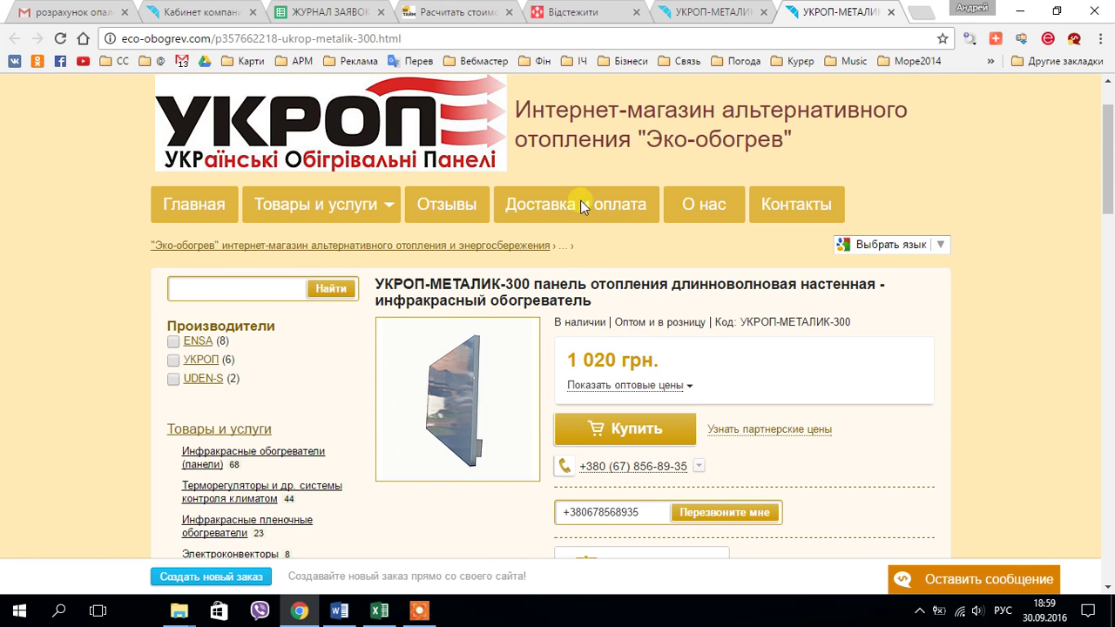
key("ctrl+4")
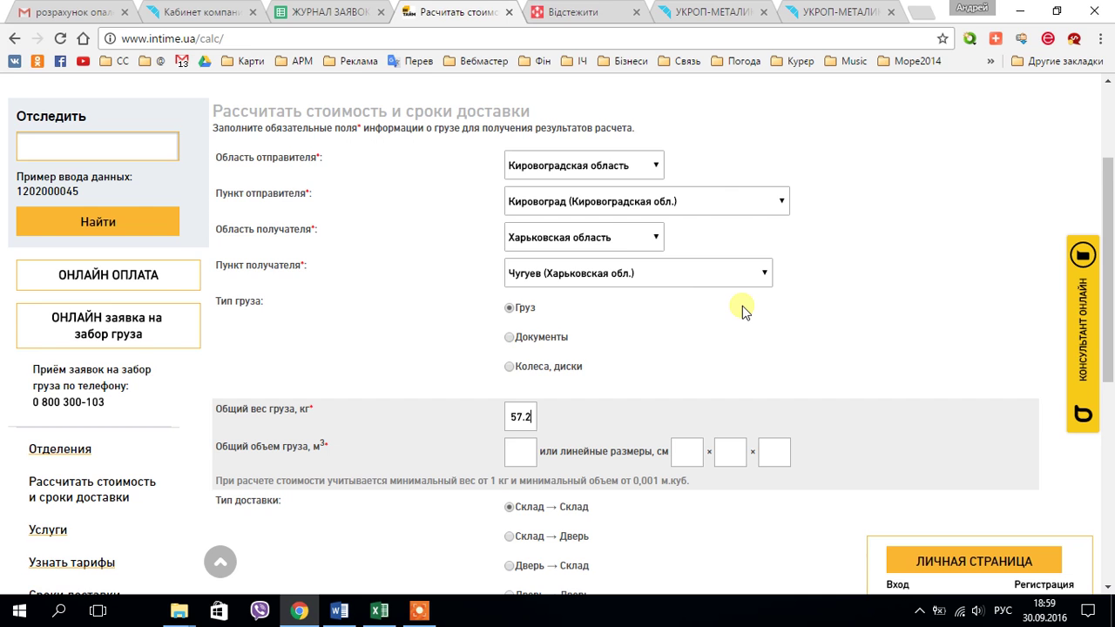
Check the overall dimensions of the УКРОП-МЕТАЛИК-300 panel on its product page for the cargo volume entry
left_click(516, 453)
left_click(701, 13)
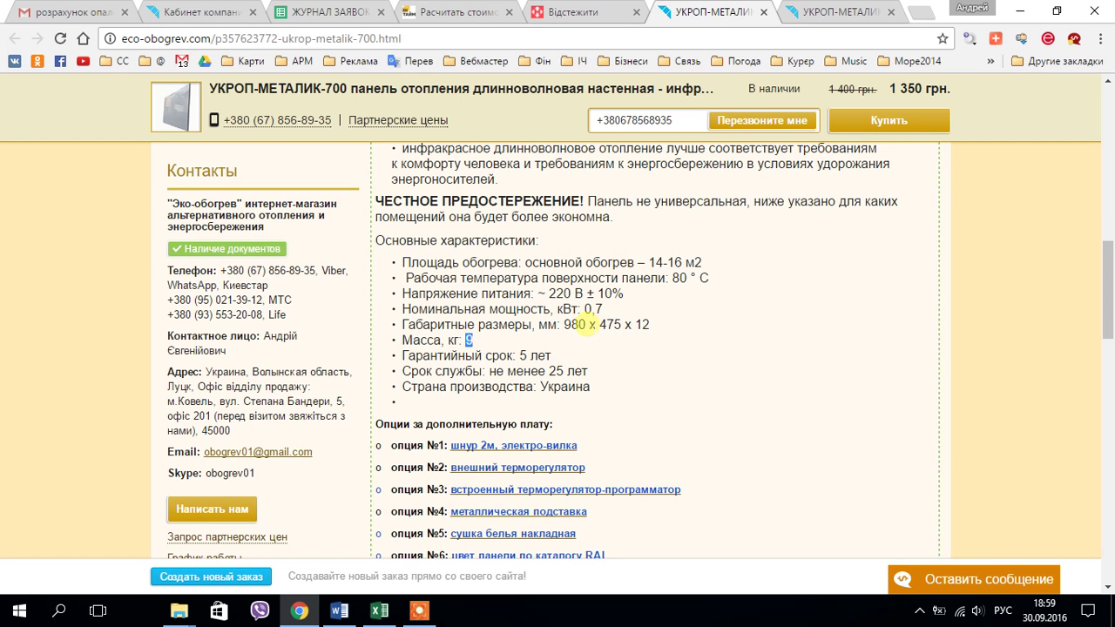
left_click(818, 12)
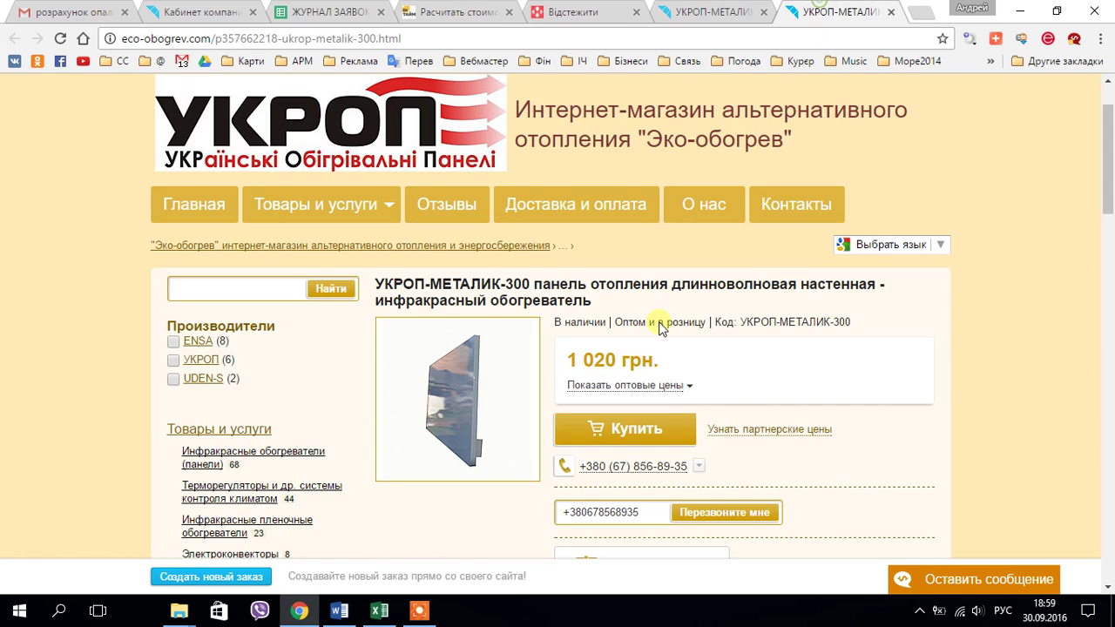
scroll(654, 339, "down", 4)
scroll(648, 353, "down", 9)
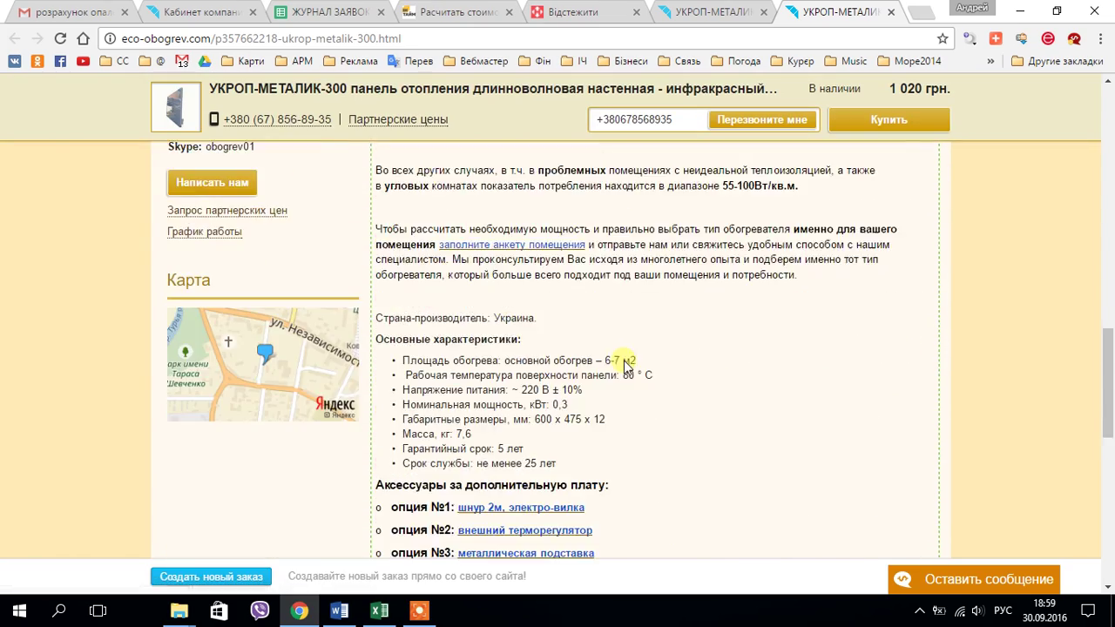
scroll(624, 366, "down", 1)
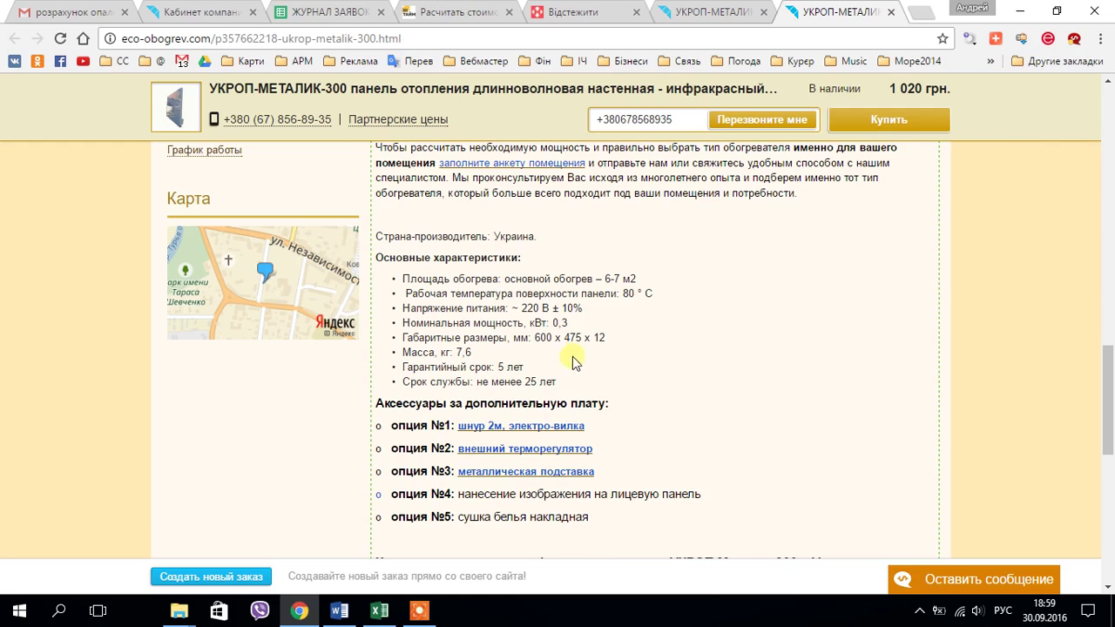
scroll(587, 369, "up", 10)
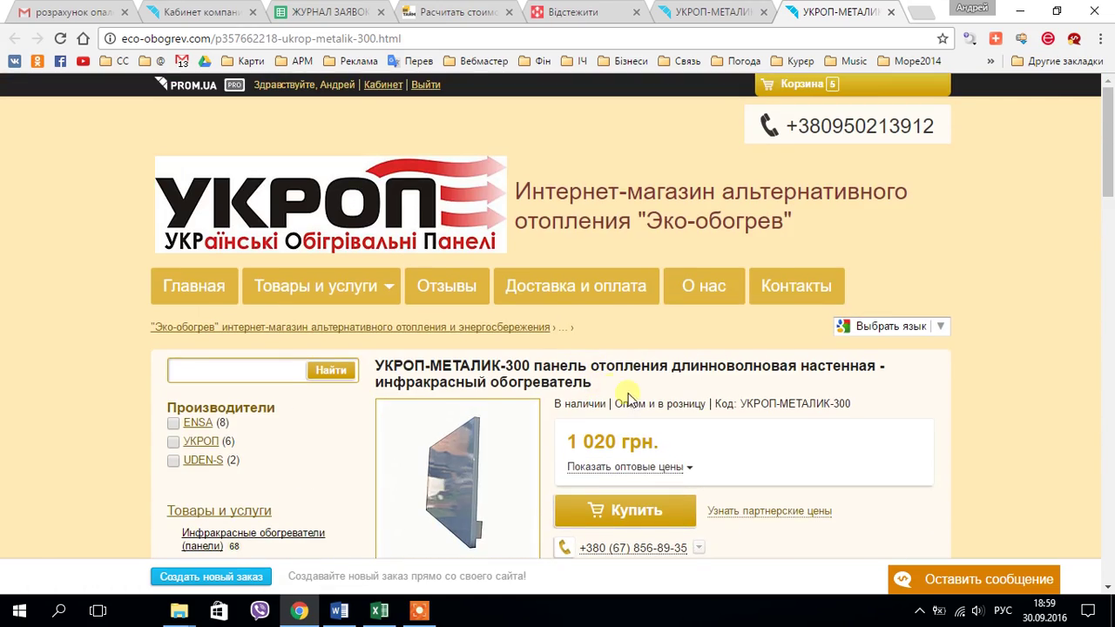
scroll(567, 387, "down", 10)
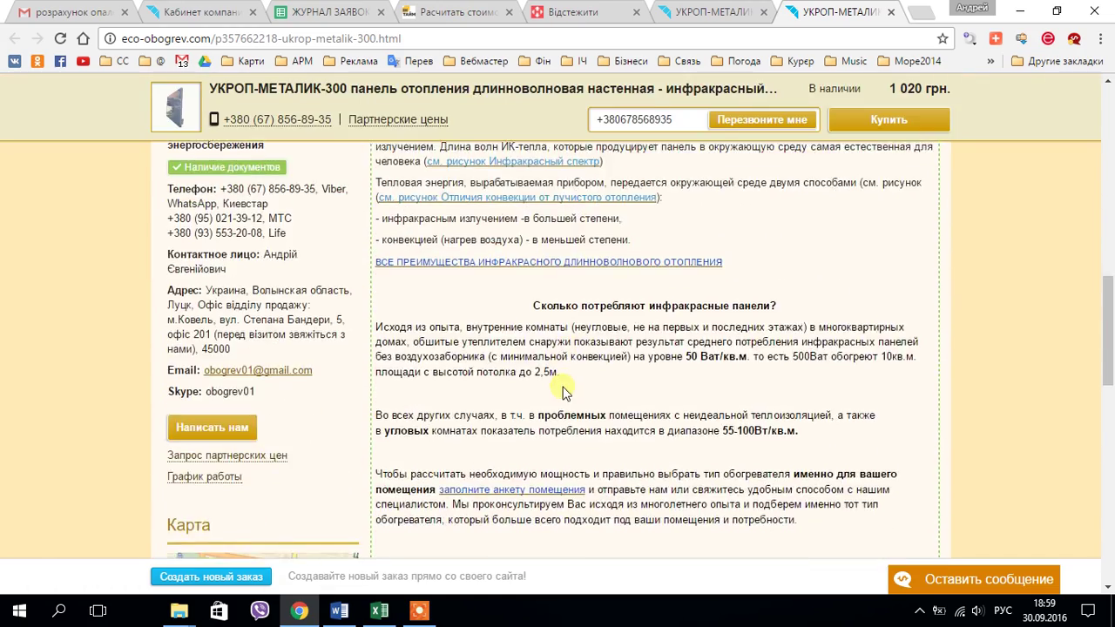
scroll(562, 392, "down", 2)
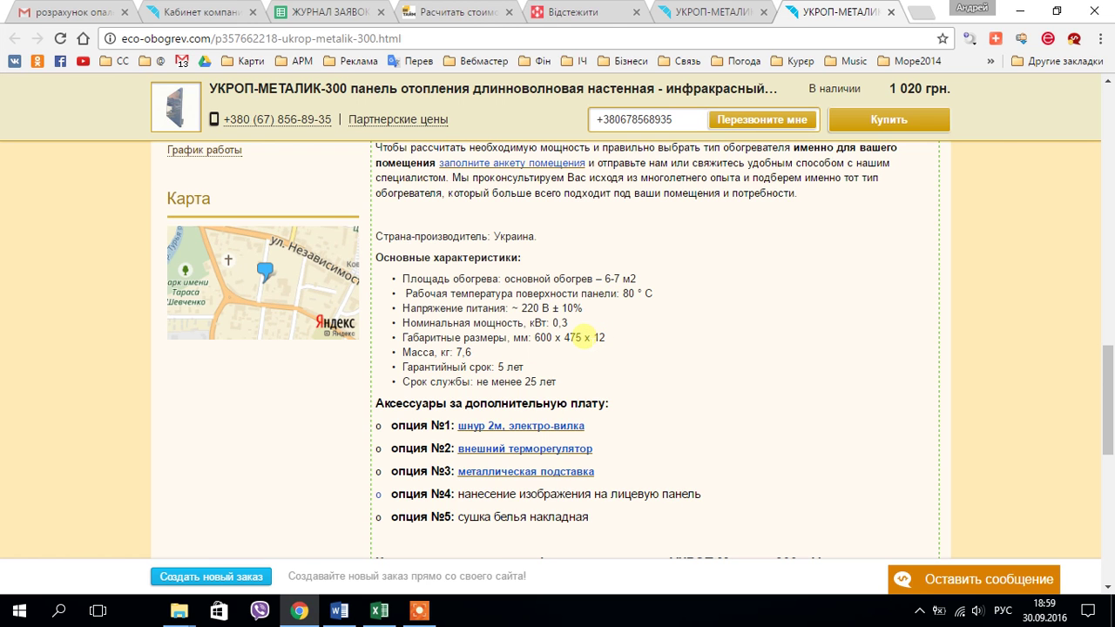
Examine the overall dimensions in the УКРОП-МЕТАЛИК-700 panel's main specifications
left_click(697, 10)
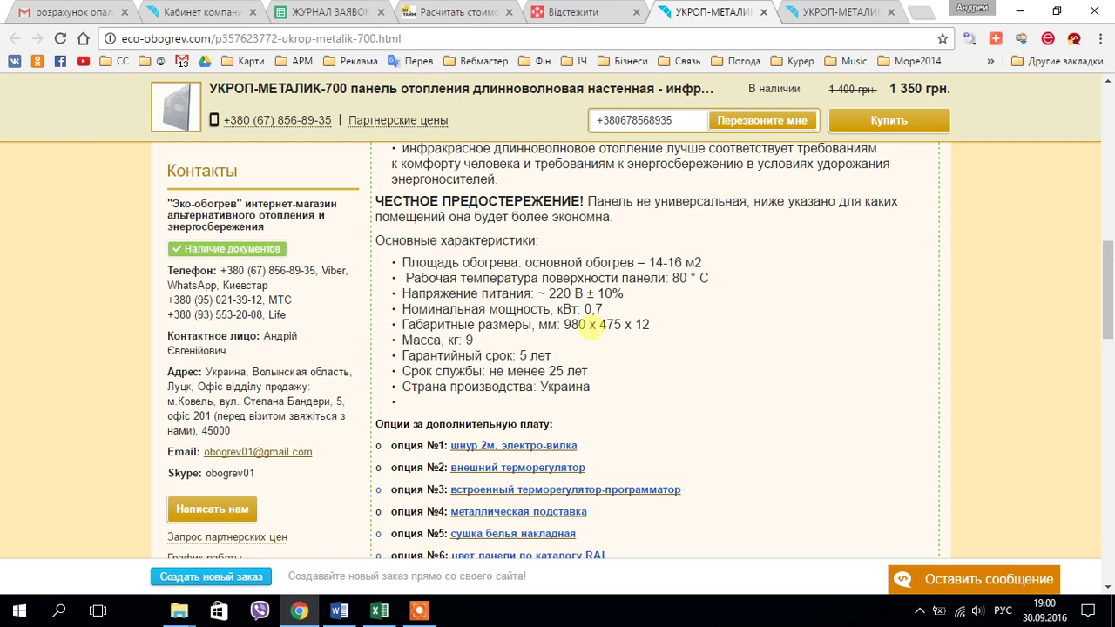
left_click_drag(579, 324, 586, 325)
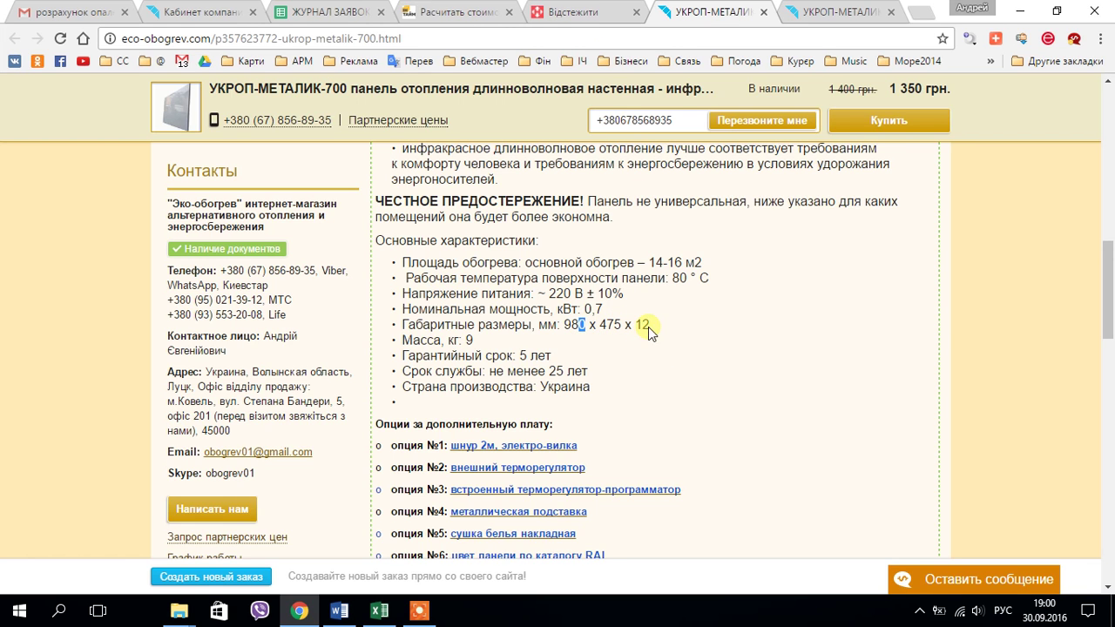
left_click(595, 340)
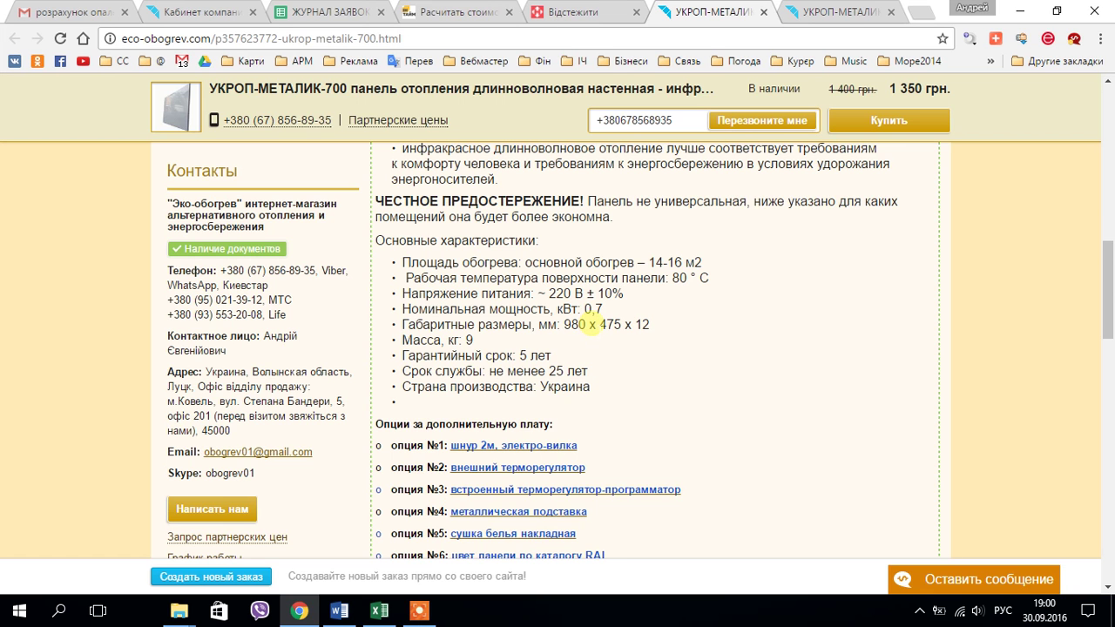
Return to the Intime delivery calculator and set the cargo's first linear dimension to 103 cm
left_click(580, 11)
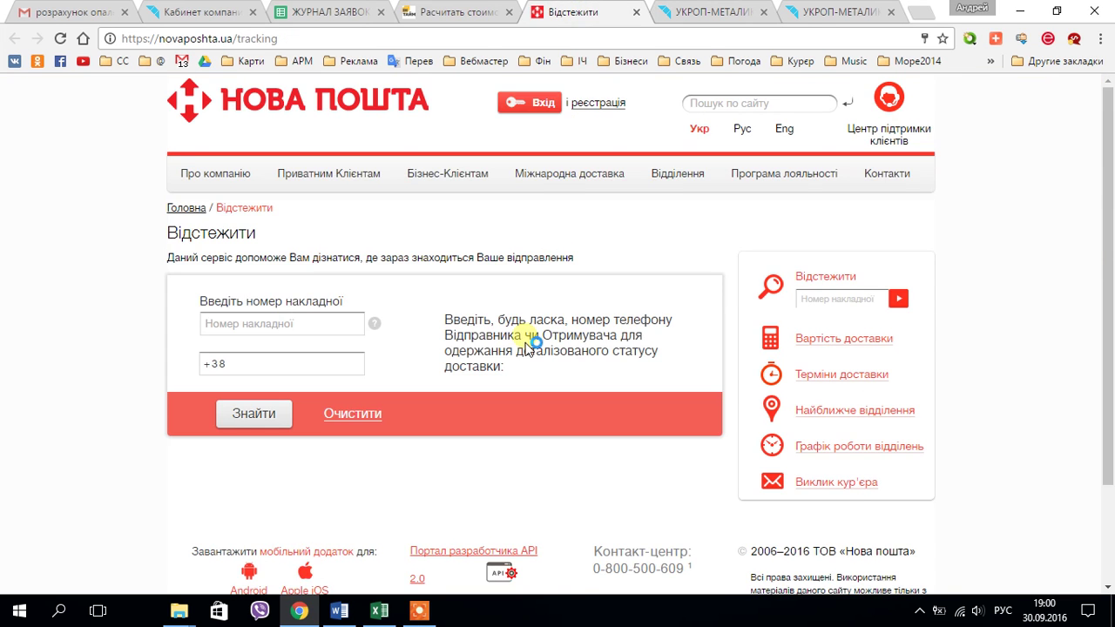
left_click(475, 17)
type("103")
double_click(662, 452)
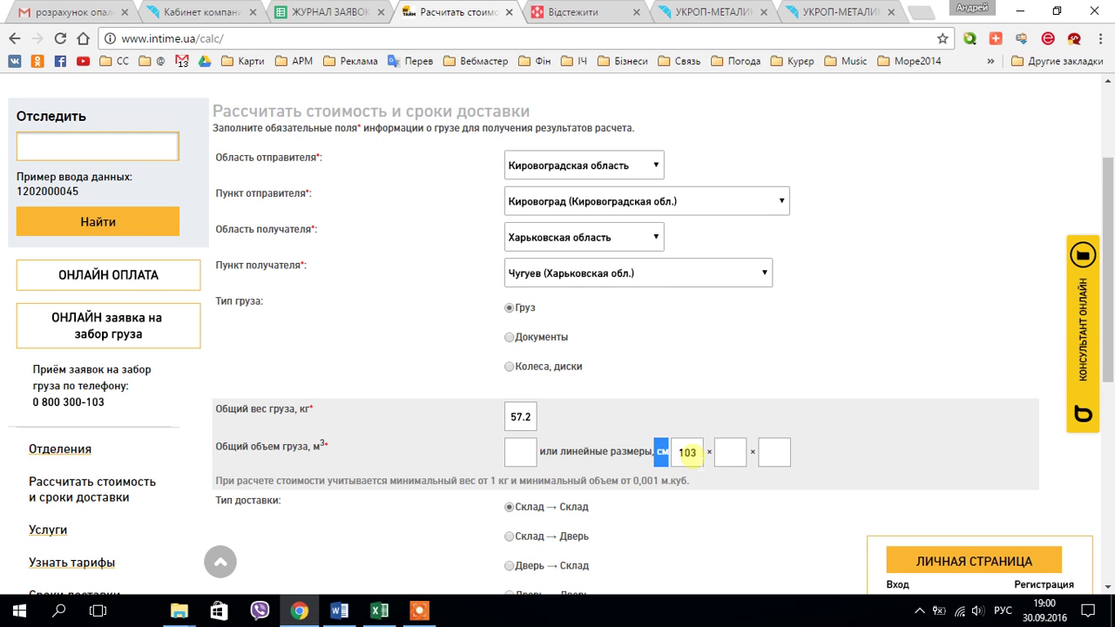
Recheck the УКРОП-МЕТАЛИК-700 overall dimensions on its product page and set the cargo's second linear dimension to 52.5 cm
left_click(583, 11)
left_click(707, 11)
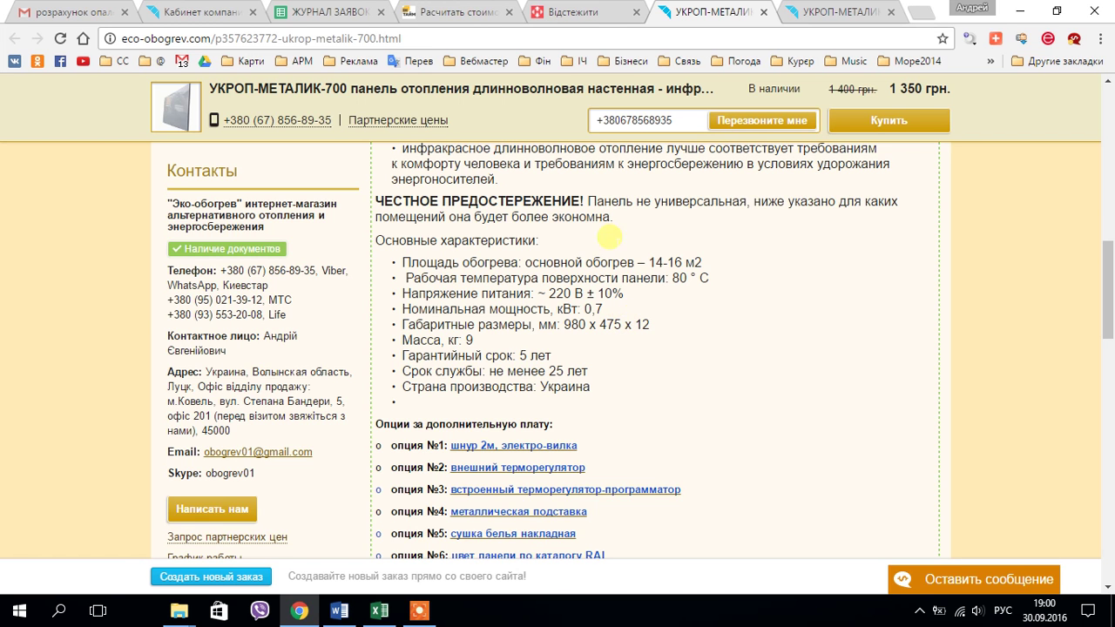
left_click(505, 12)
left_click(730, 452)
type("52")
Check the УКРОП-МЕТАЛИК-700 thickness on its product page and set the cargo's third linear dimension to 6 cm in the Intime calculator
left_click(624, 12)
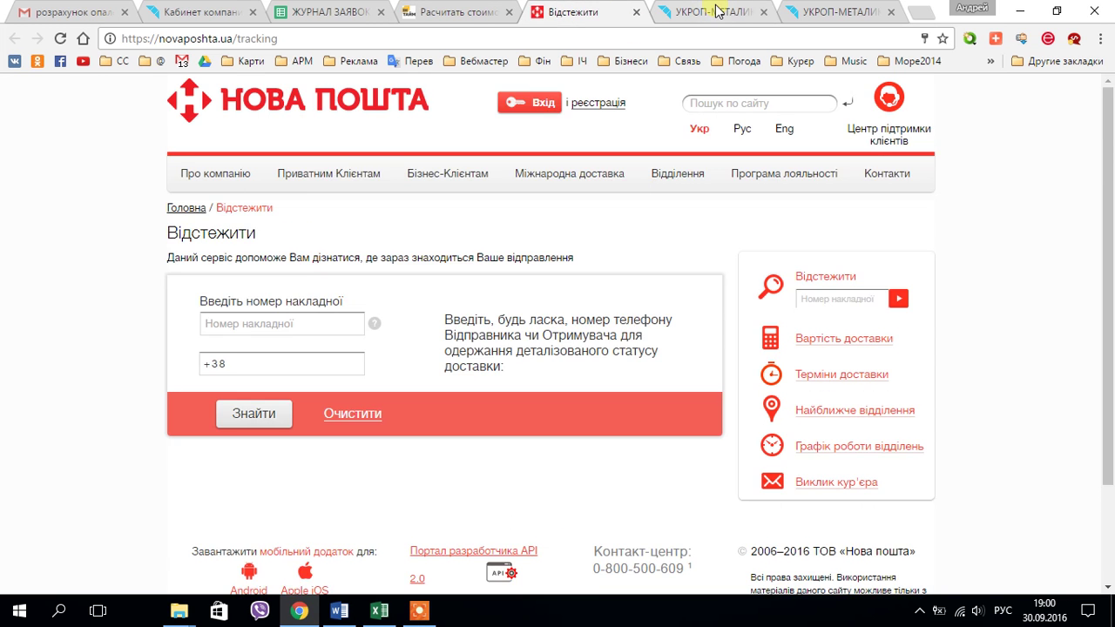
left_click(713, 12)
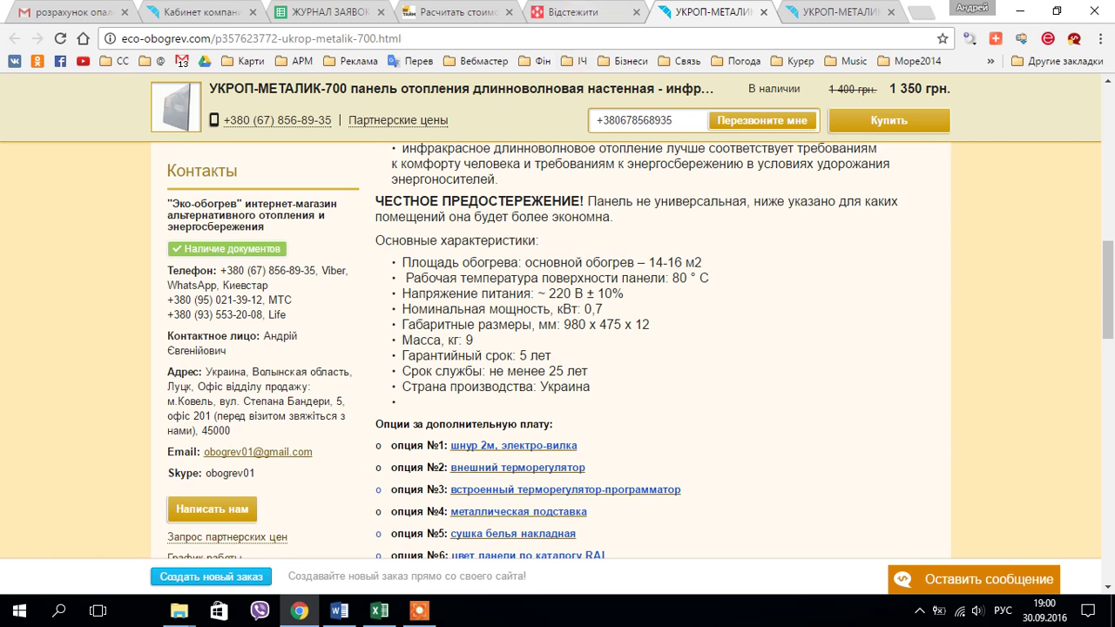
left_click(579, 13)
left_click(466, 12)
left_click(764, 449)
type("6")
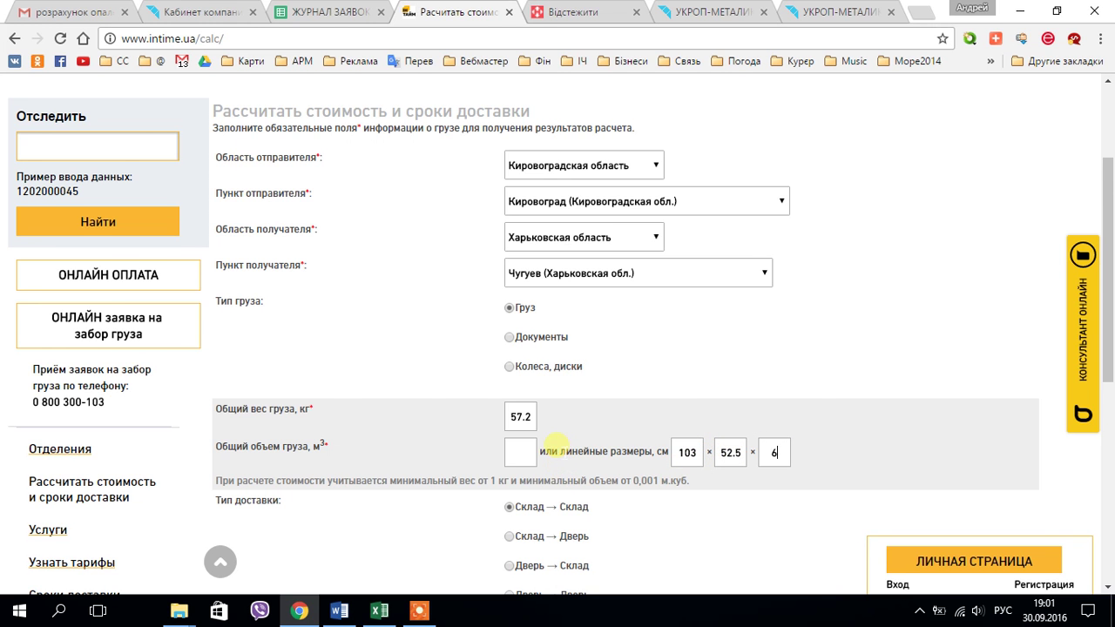
Recount the УКРОП Металік 700 panels in the Excel estimate and set the calculator's third linear dimension to 36 cm in Chrome
left_click(379, 611)
left_click_drag(453, 416, 458, 454)
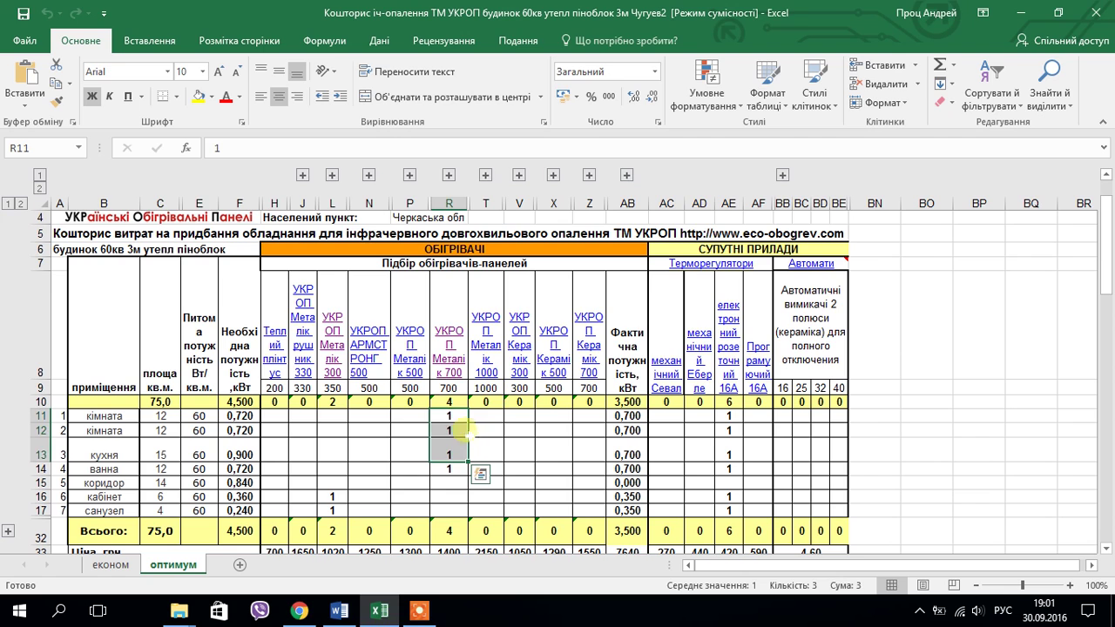
left_click_drag(449, 416, 448, 469)
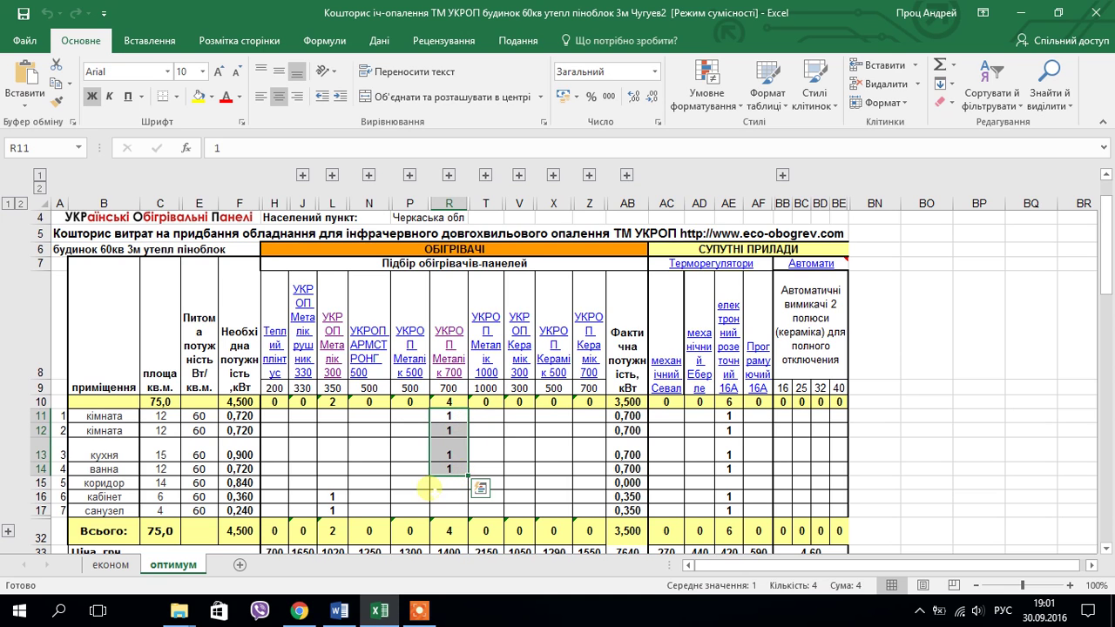
left_click(298, 610)
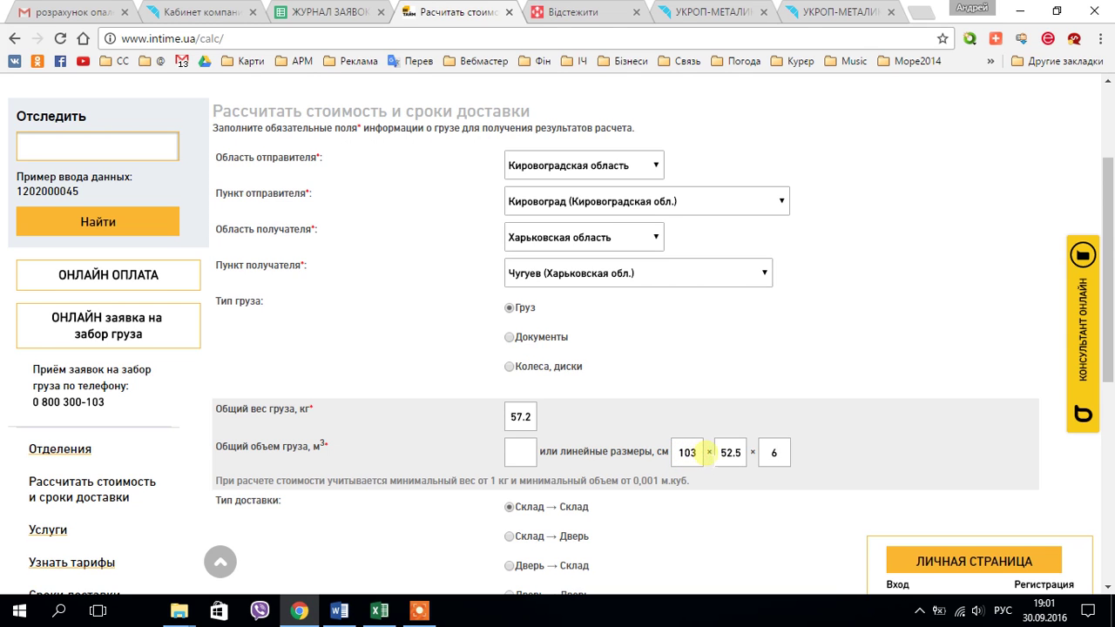
left_click(770, 452)
left_click(379, 611)
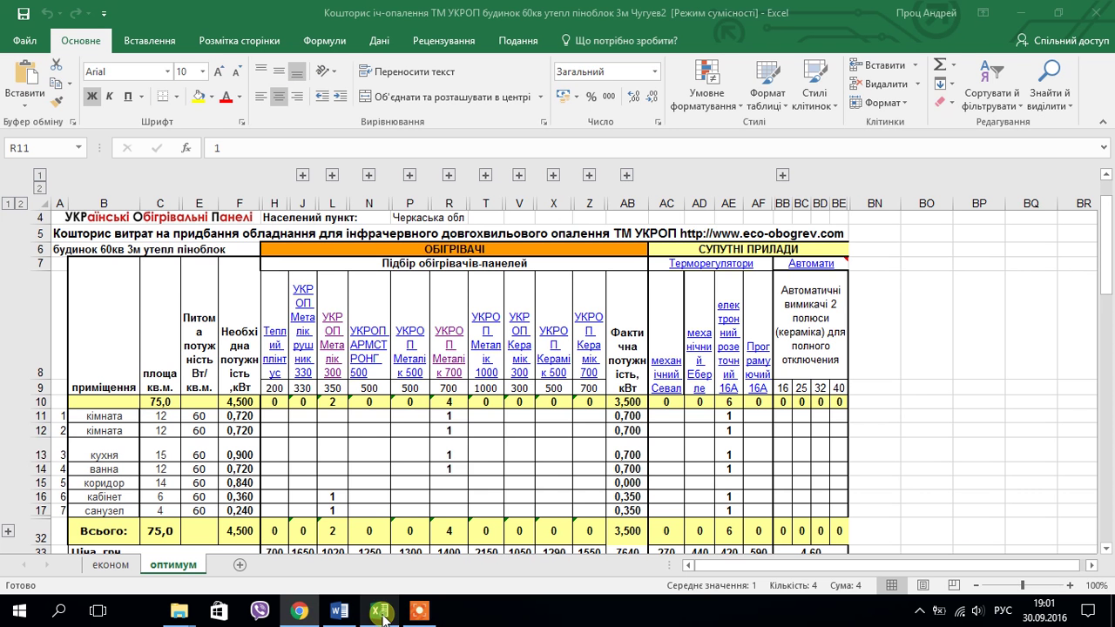
left_click(455, 418)
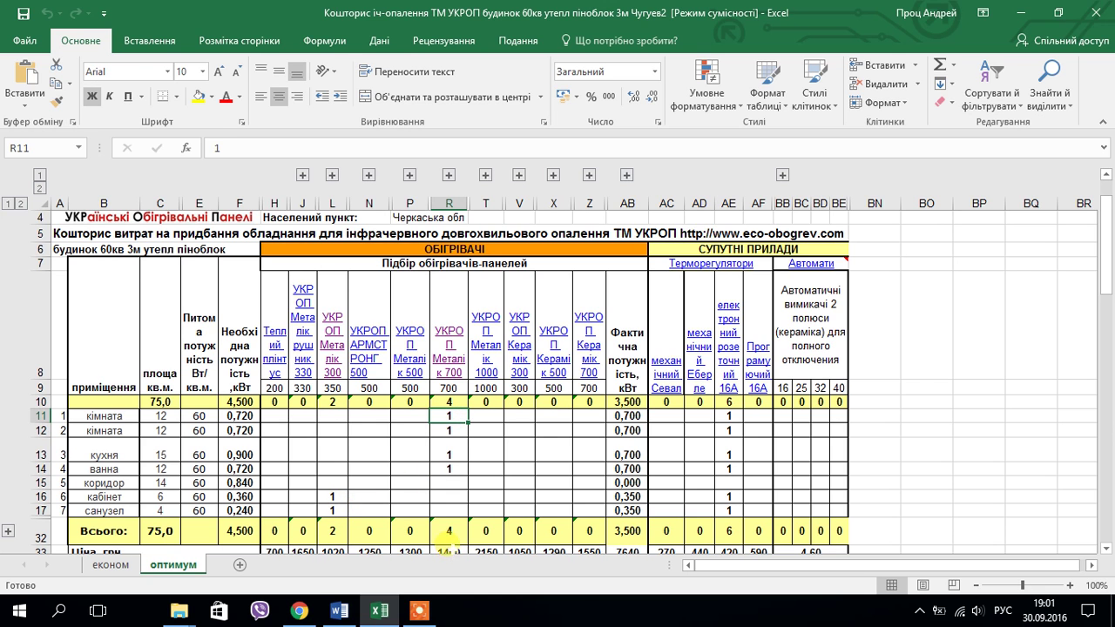
left_click(378, 617)
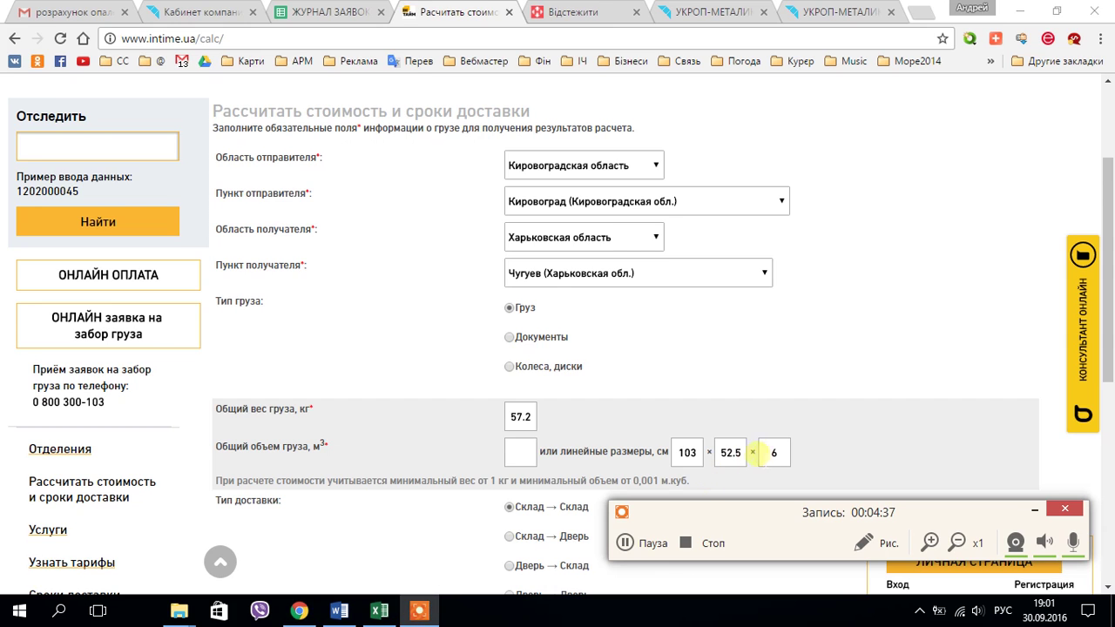
left_click(764, 453)
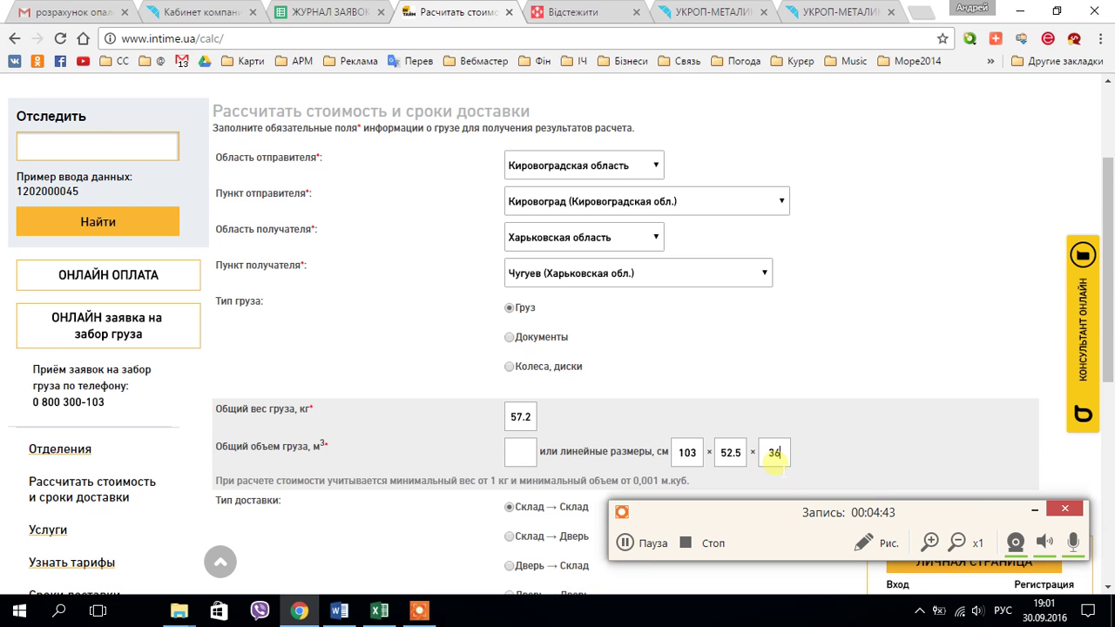
left_click(1035, 510)
Try the Склад → Дверь delivery type and switch back to Склад → Склад
scroll(582, 545, "down", 1)
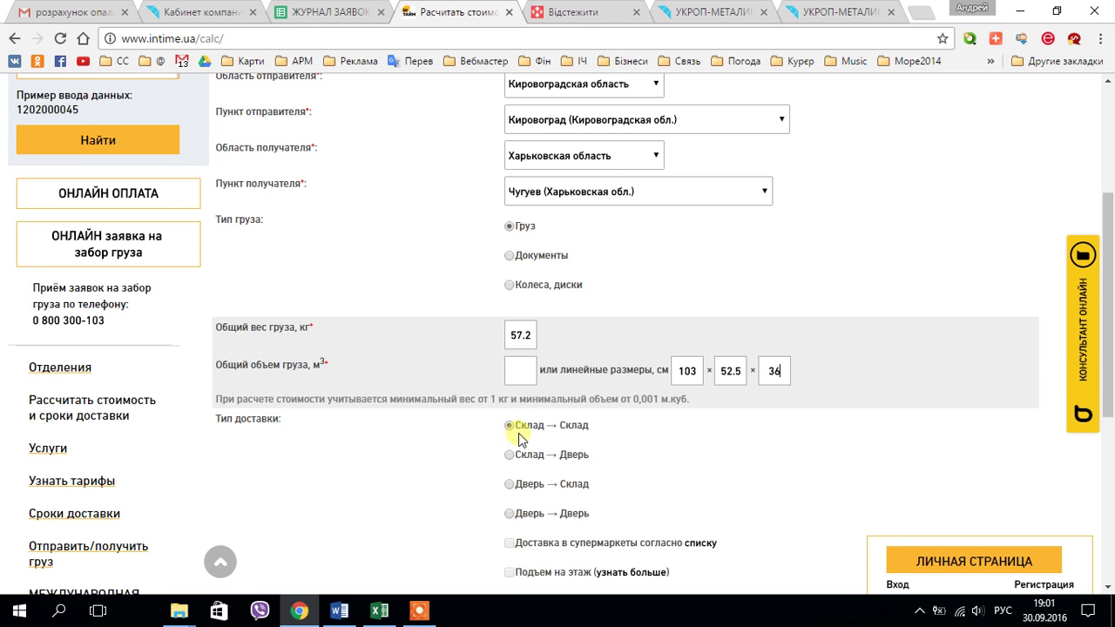
scroll(536, 462, "down", 3)
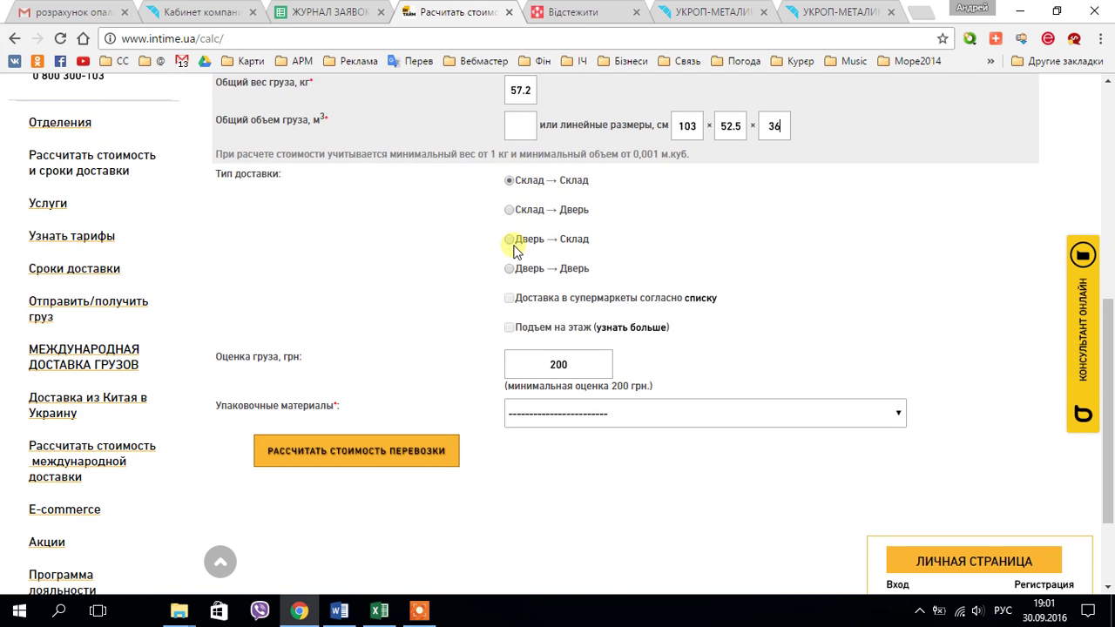
left_click(510, 211)
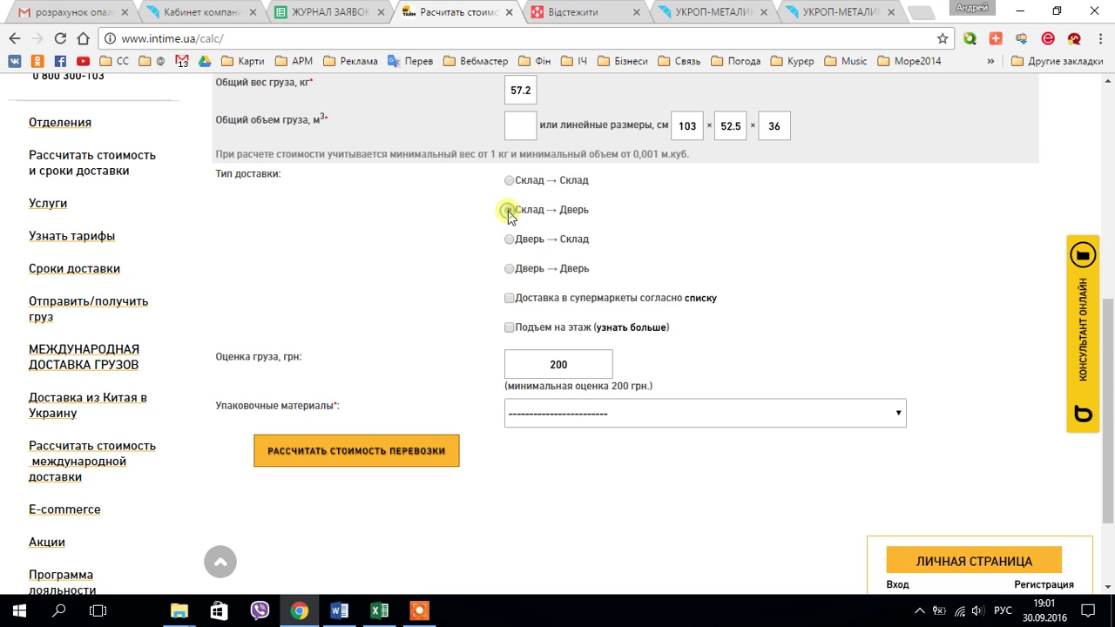
left_click(508, 182)
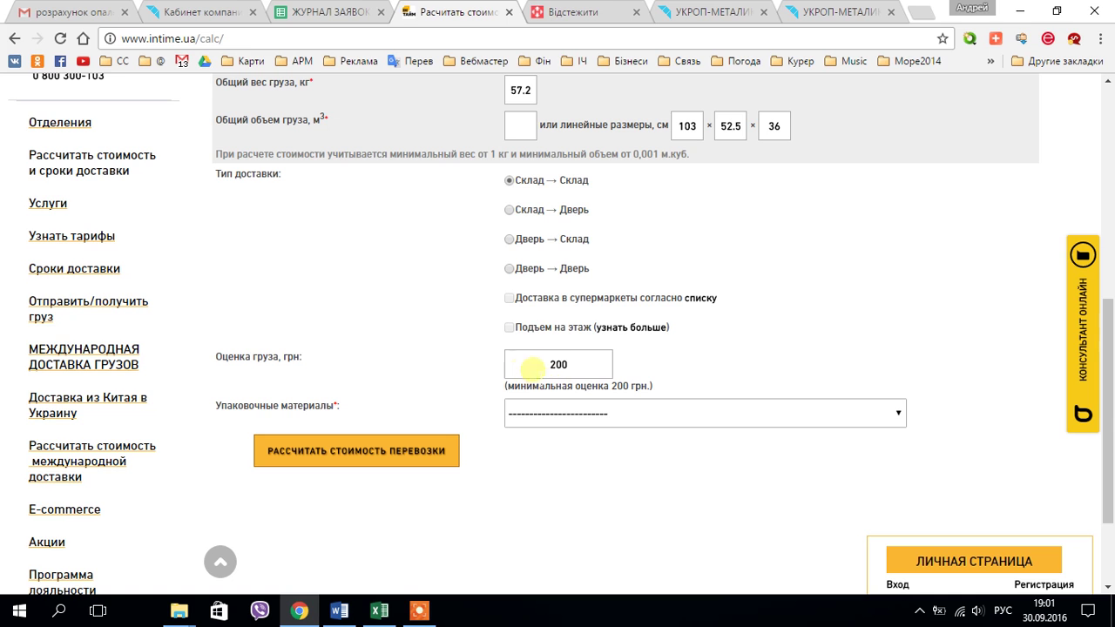
Begin the cargo valuation entry and look up the heating panels' total cost in the Excel estimate
double_click(562, 366)
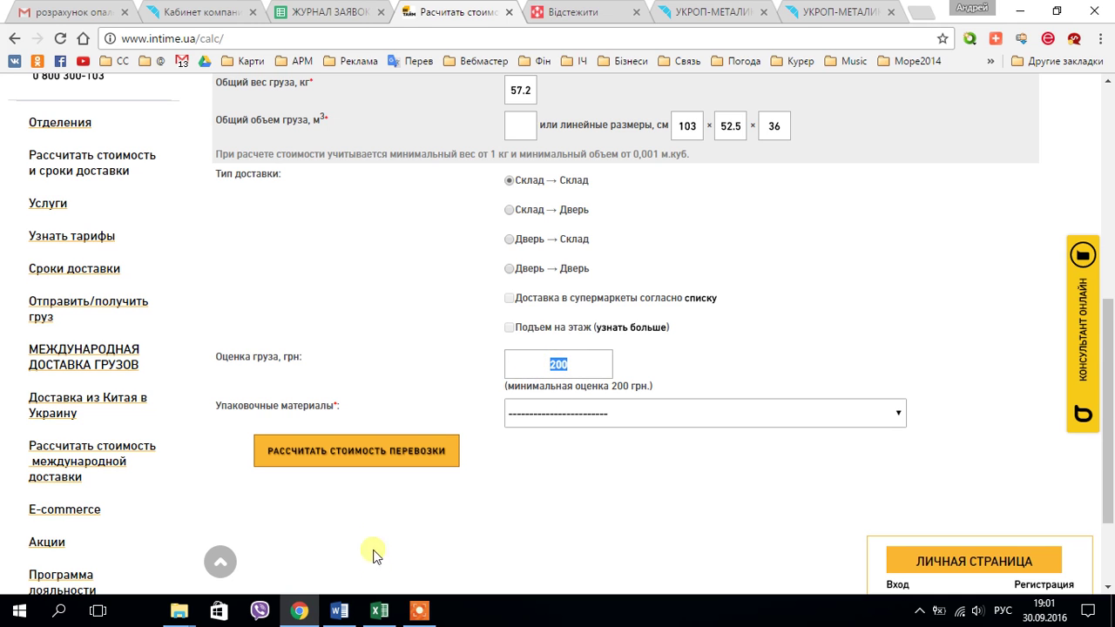
left_click(379, 610)
scroll(447, 514, "down", 2)
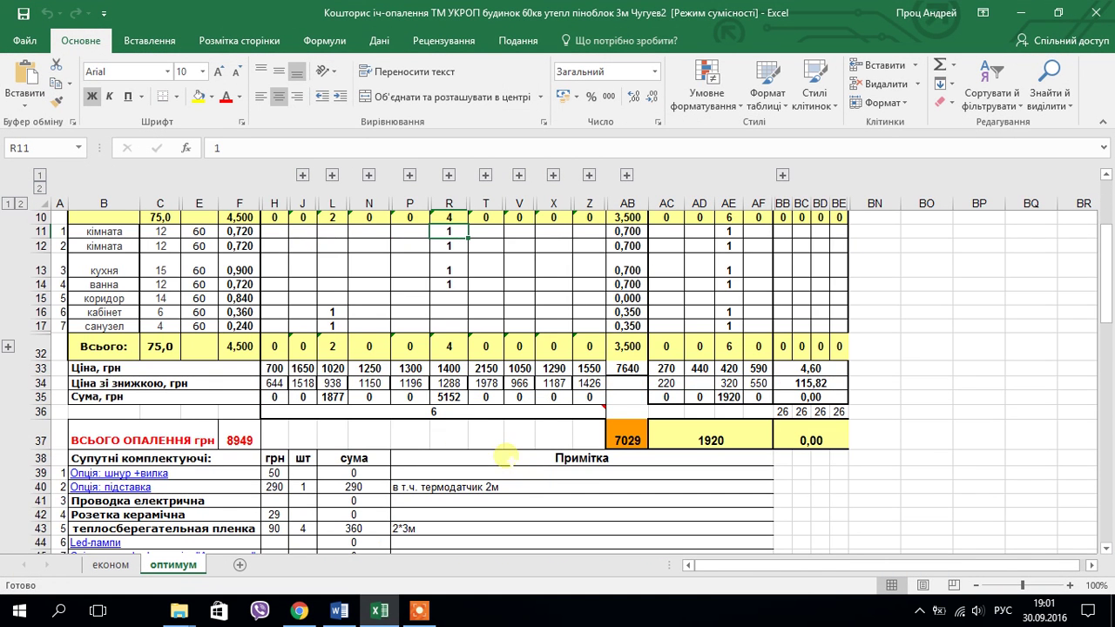
left_click(627, 440)
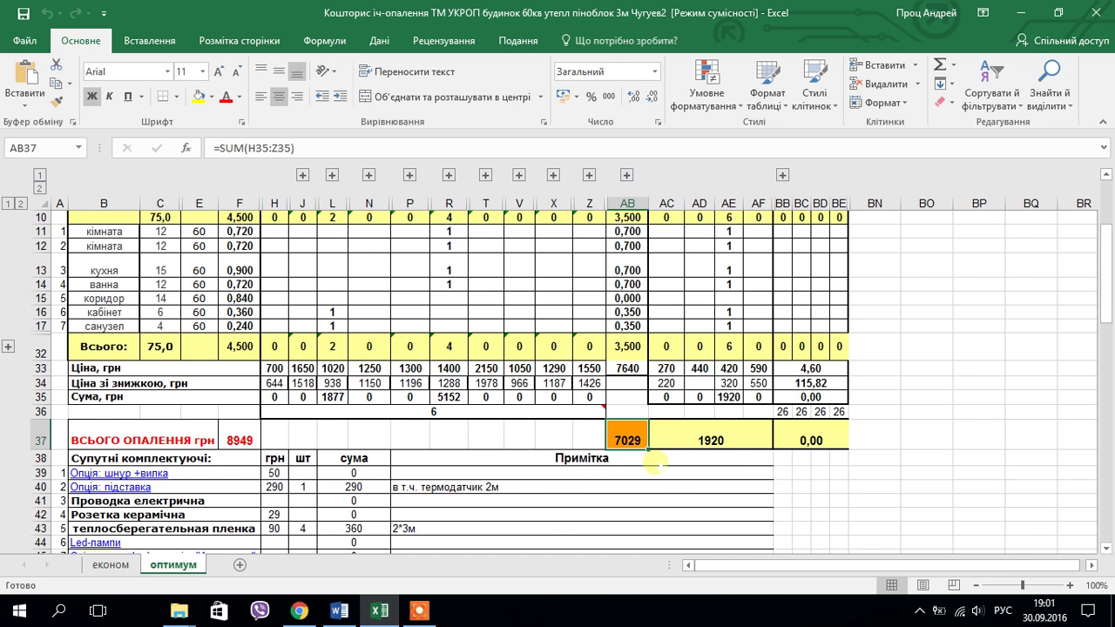
Check the quantity of electronic socket 16A thermoregulators and the thermoregulators' total cost in the estimate
scroll(662, 449, "up", 1)
left_click(728, 402)
scroll(714, 461, "down", 1)
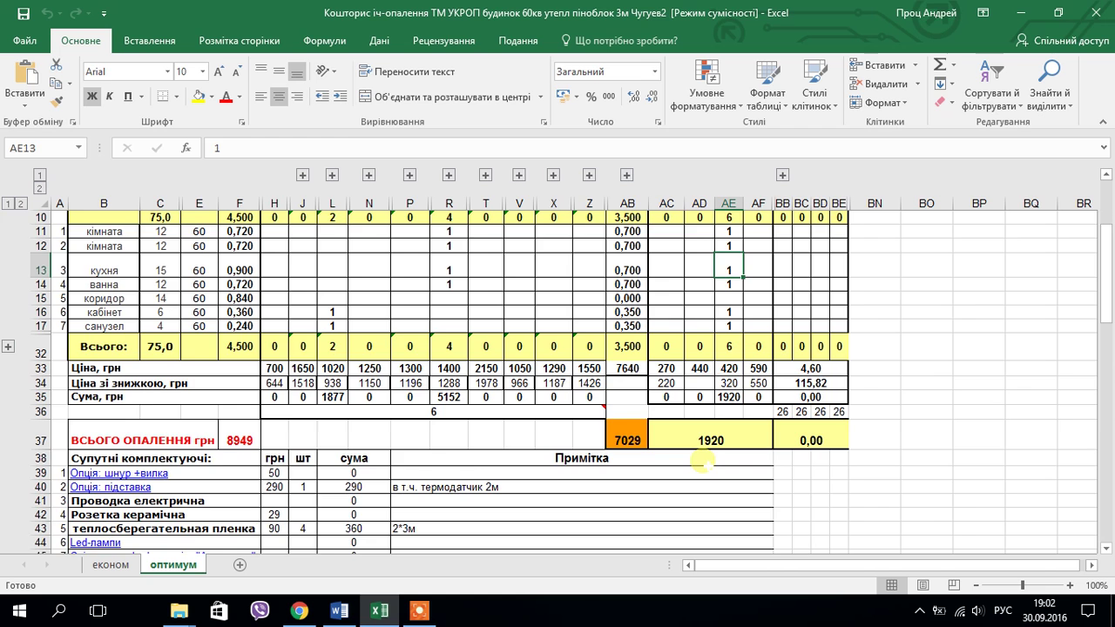
scroll(702, 465, "up", 1)
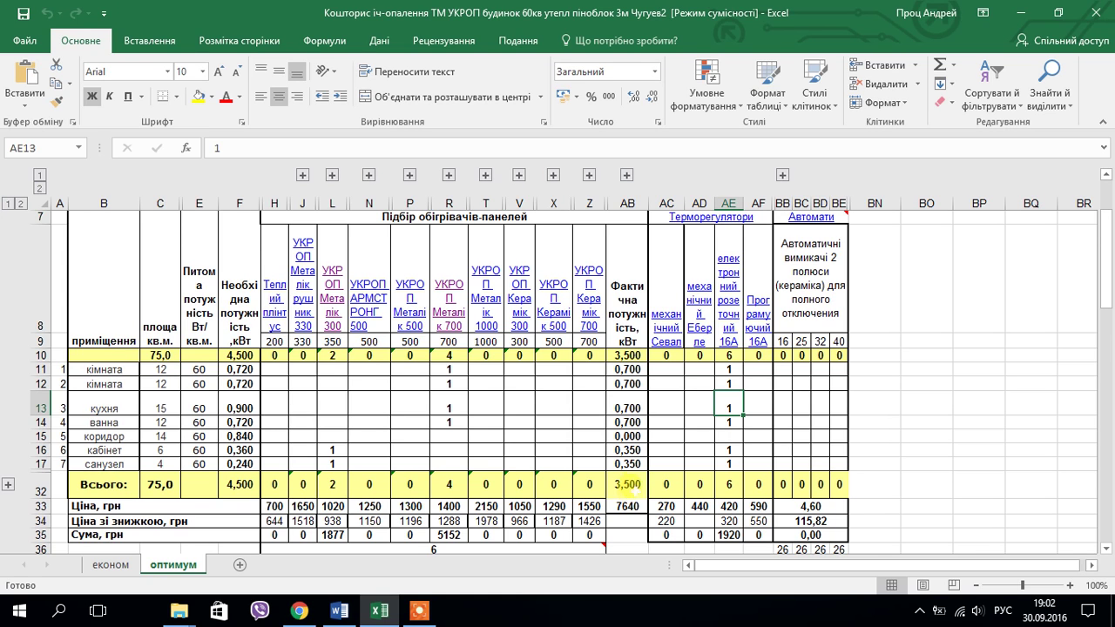
left_click(729, 484)
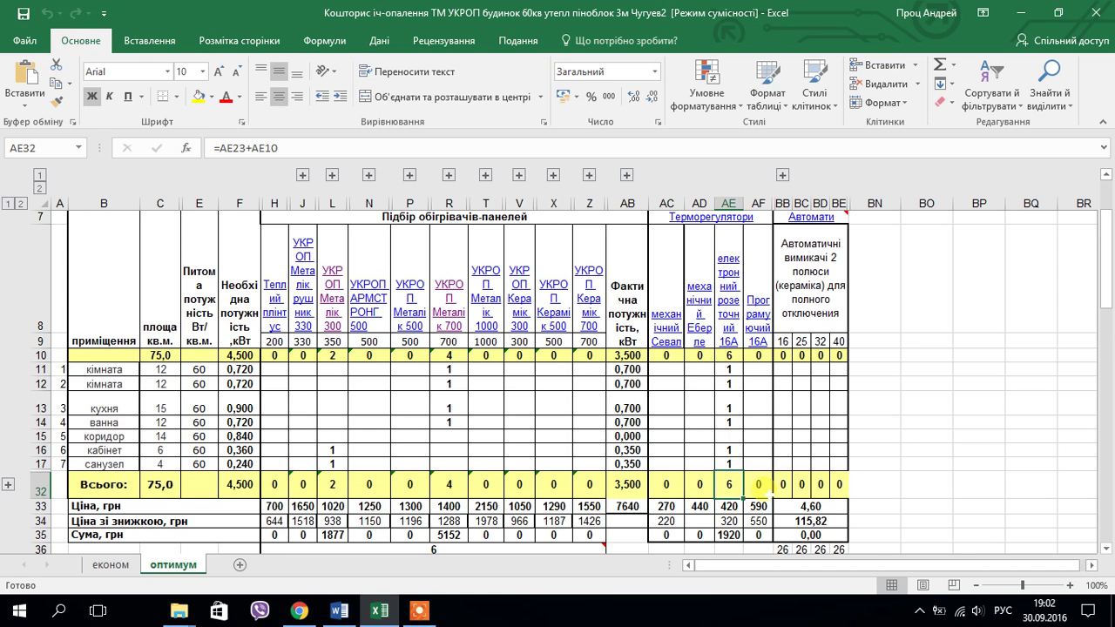
scroll(706, 523, "down", 1)
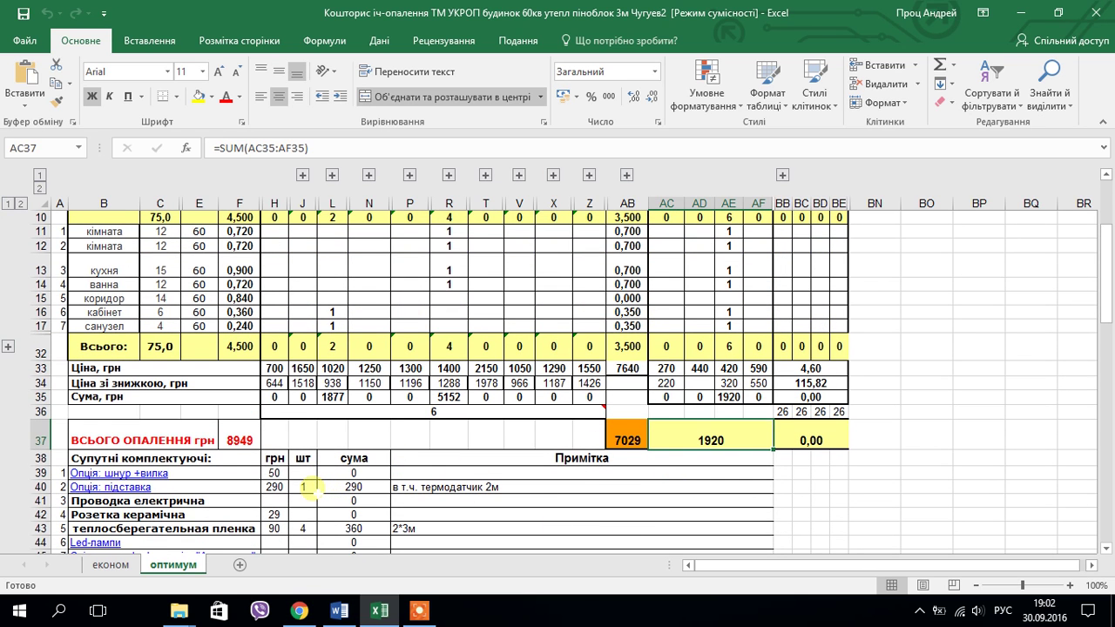
Check the quantity of the Опція: підставка accessory against the selected panels in the estimate
left_click(310, 488)
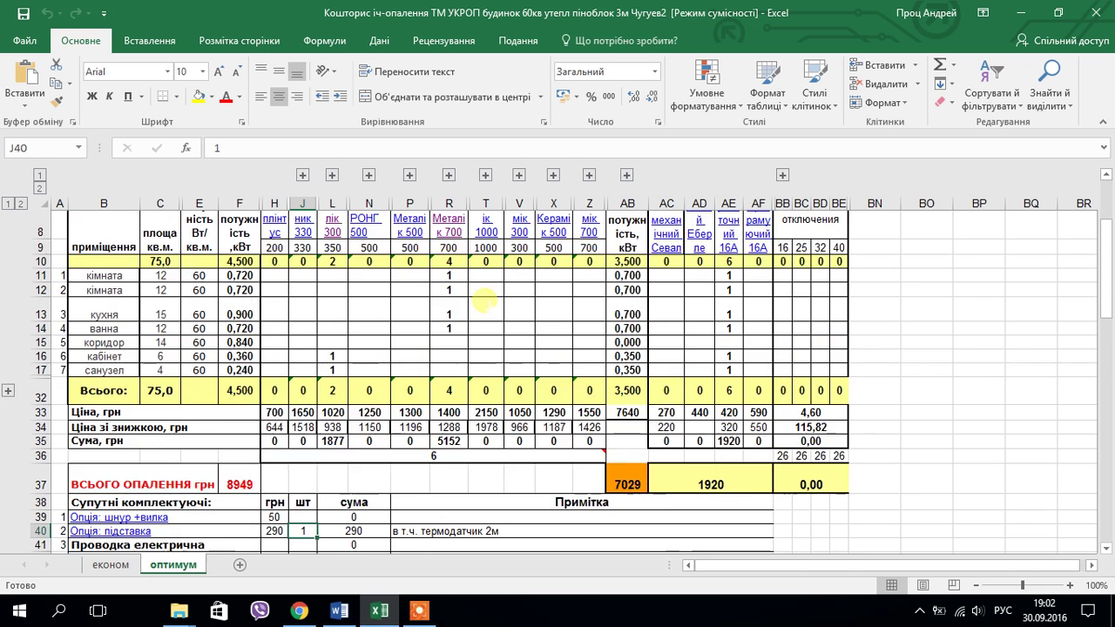
scroll(475, 305, "up", 1)
scroll(515, 498, "down", 1)
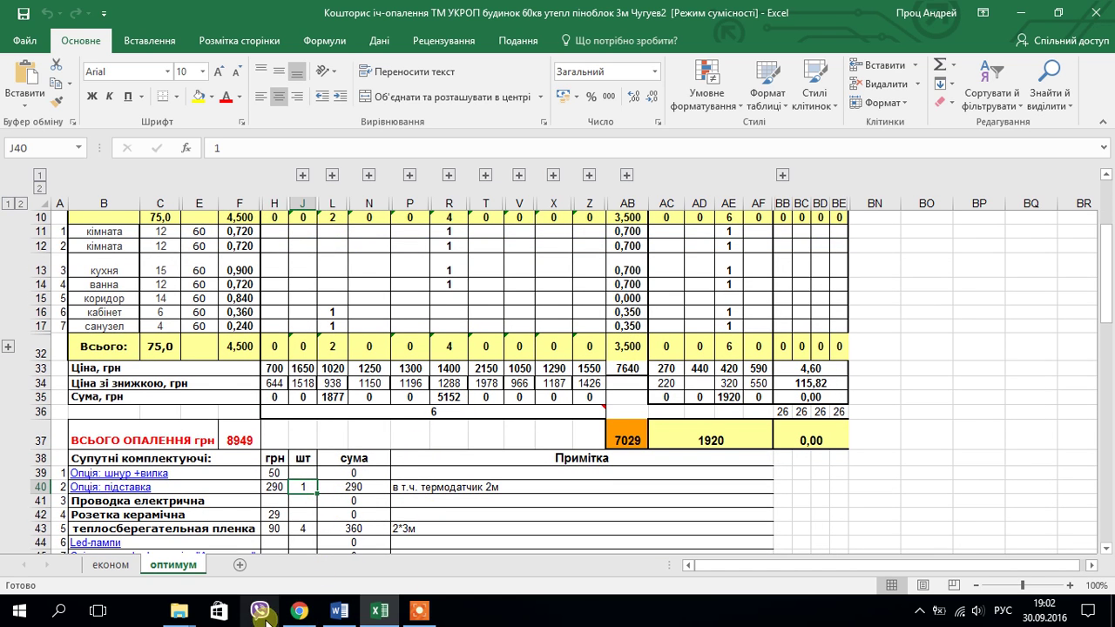
Return to the Intime calculator in Chrome and set the total cargo weight to 65.2 kg and the third linear dimension to 46 cm
left_click(298, 611)
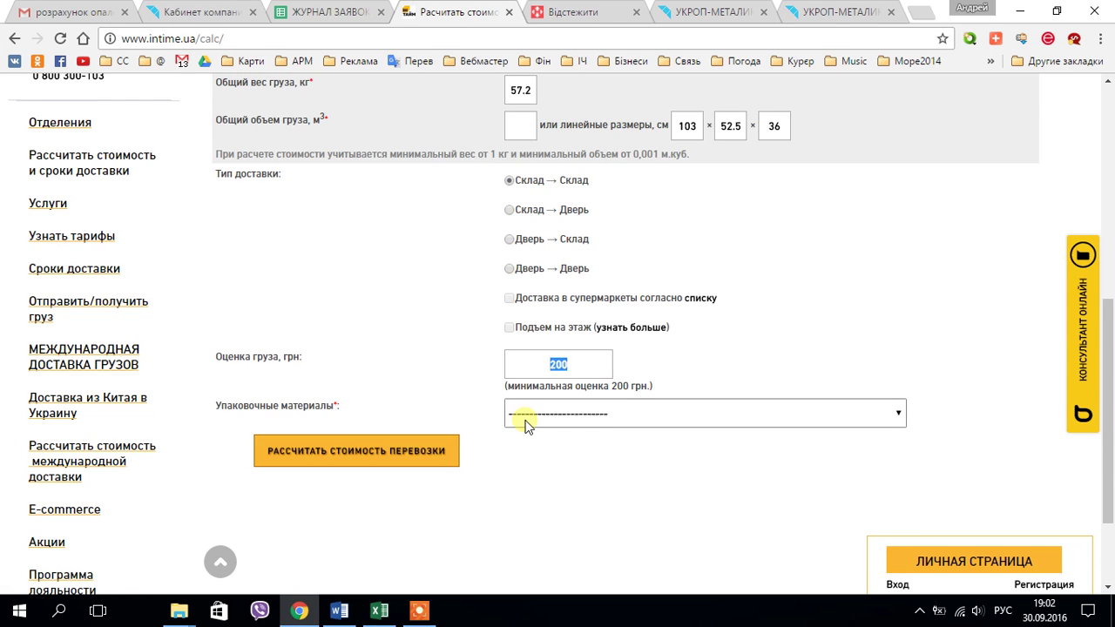
scroll(523, 426, "up", 3)
scroll(514, 431, "down", 3)
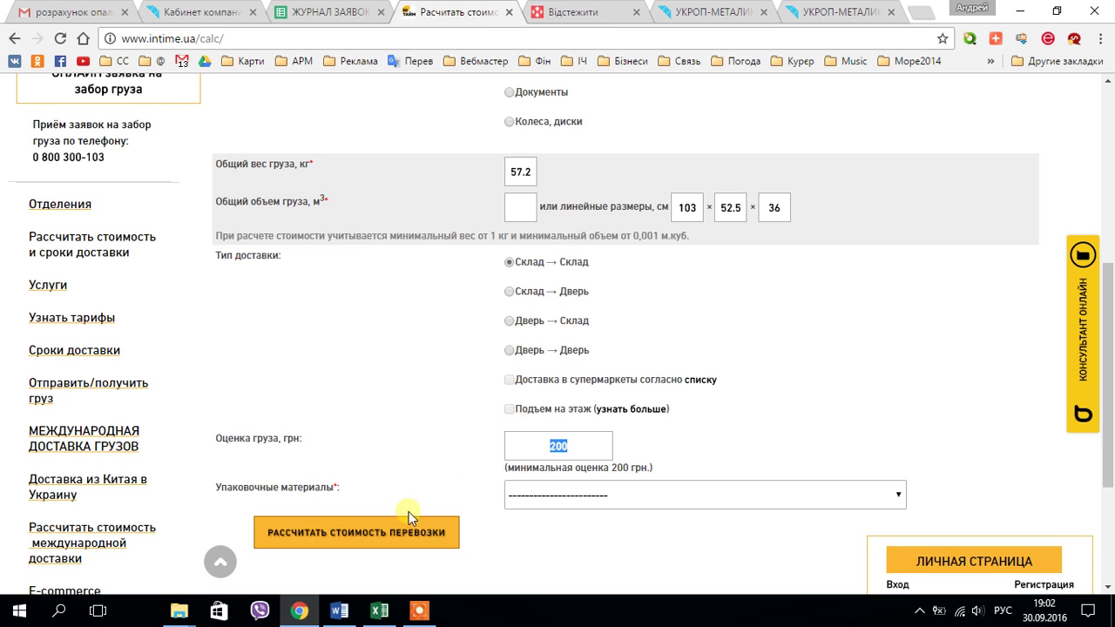
left_click(295, 615)
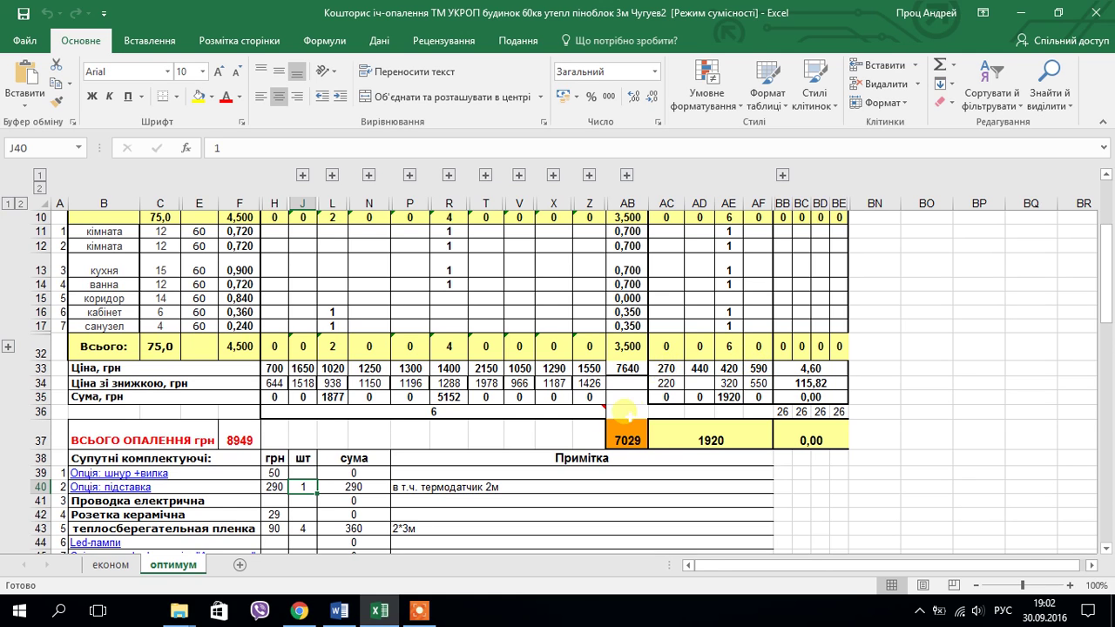
left_click(299, 612)
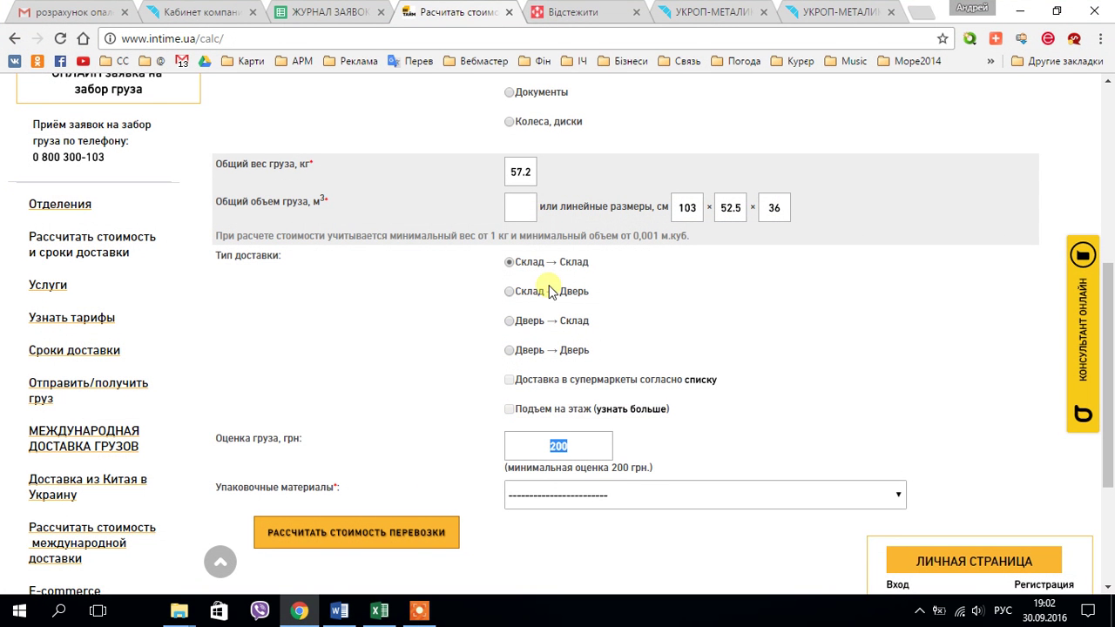
left_click(520, 171)
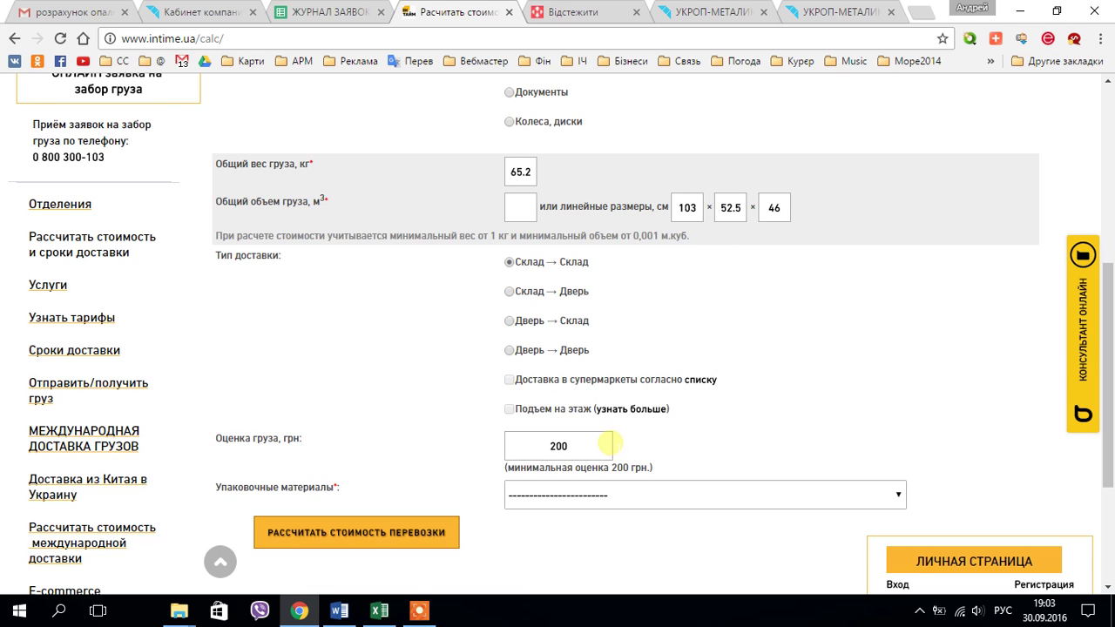
Switch to the Excel estimate and select the total heating cost together with the Опція: підставка amount to sum them for the cargo valuation
left_click(379, 609)
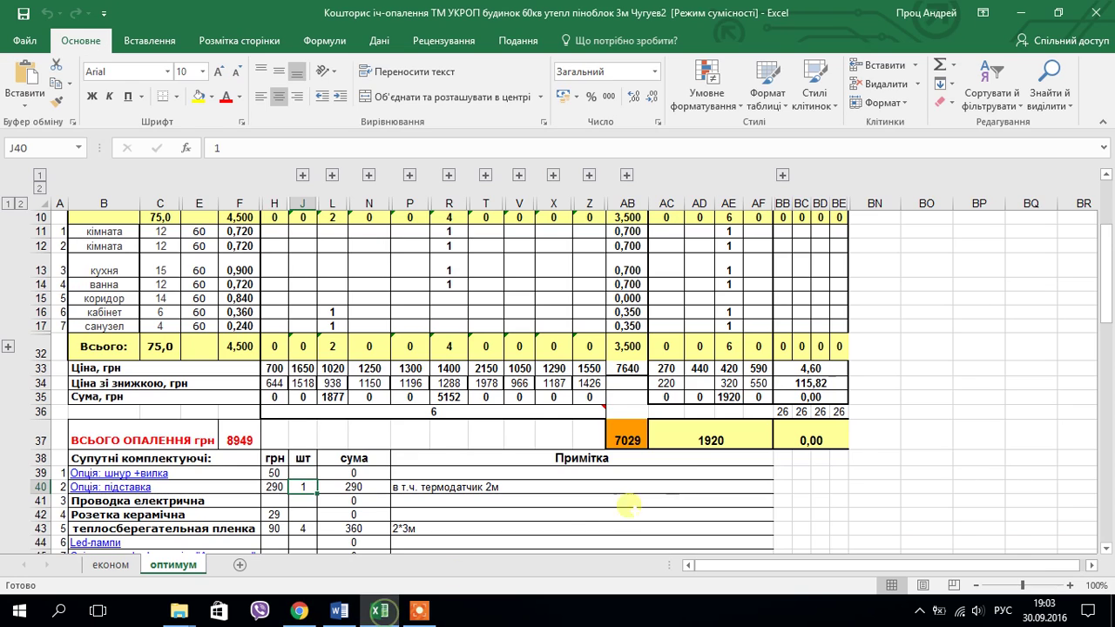
left_click(642, 435)
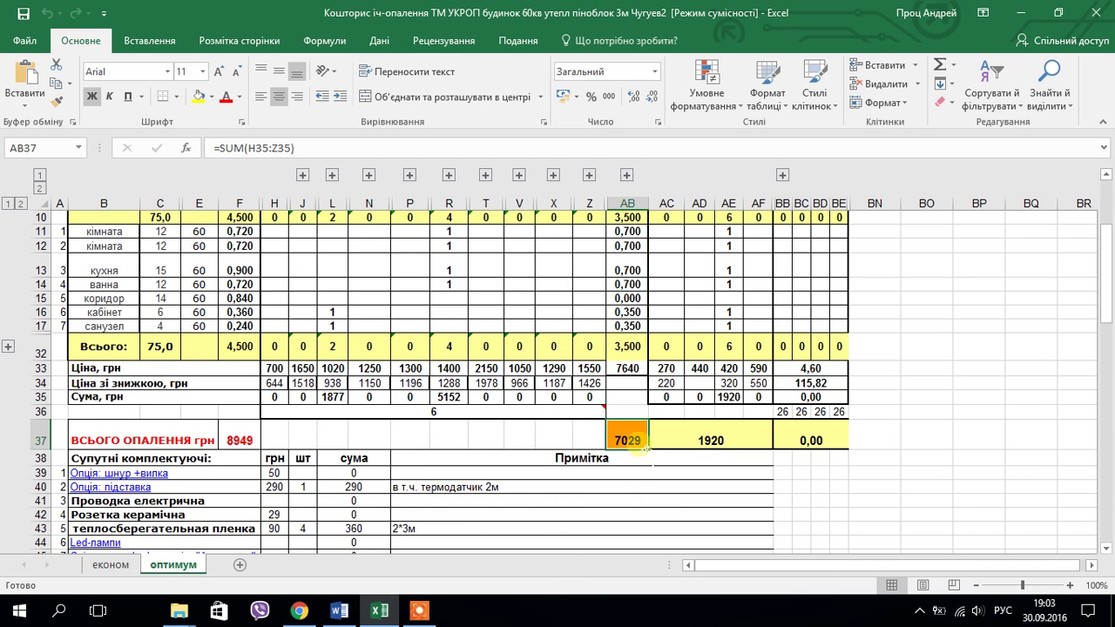
left_click(242, 440)
scroll(244, 436, "down", 2)
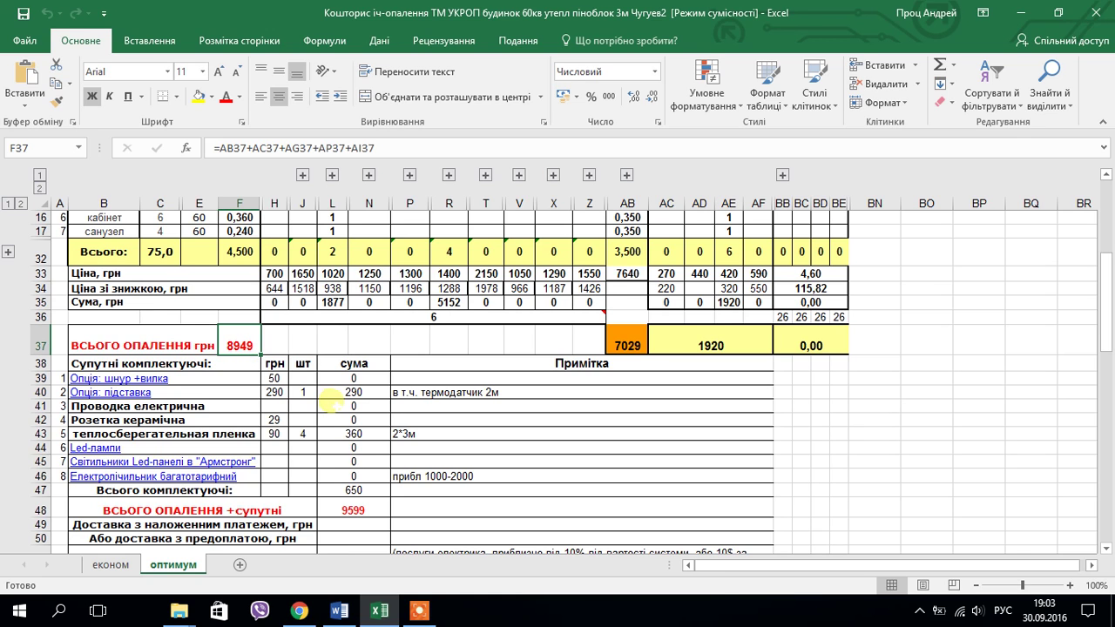
left_click(371, 392, "ctrl")
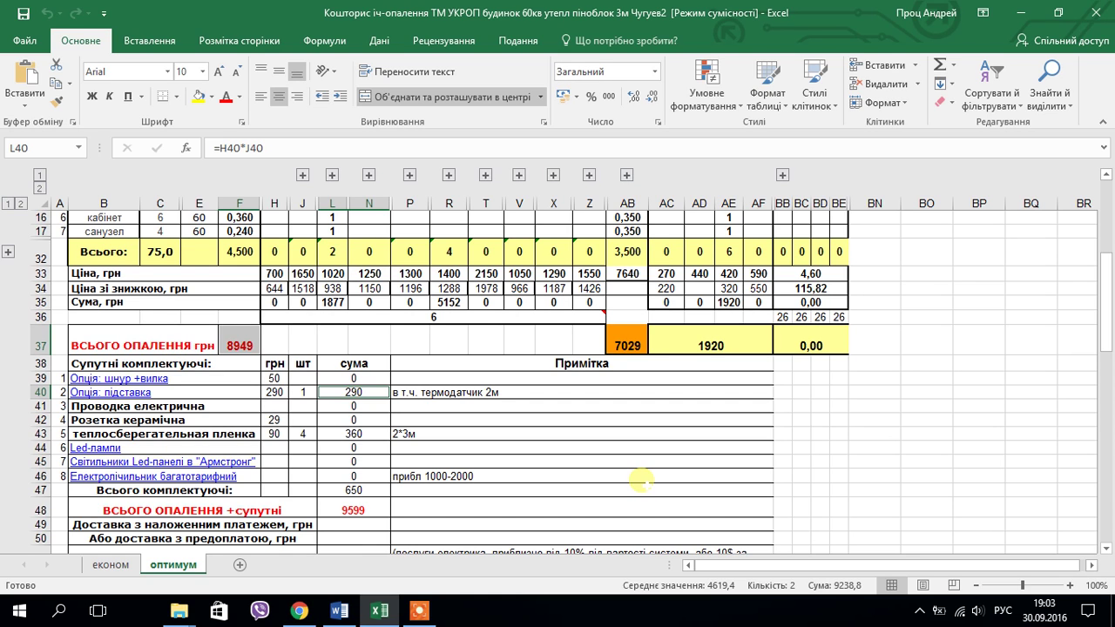
Return to the Intime calculator in Chrome and set the cargo valuation to 9239 грн
left_click(299, 611)
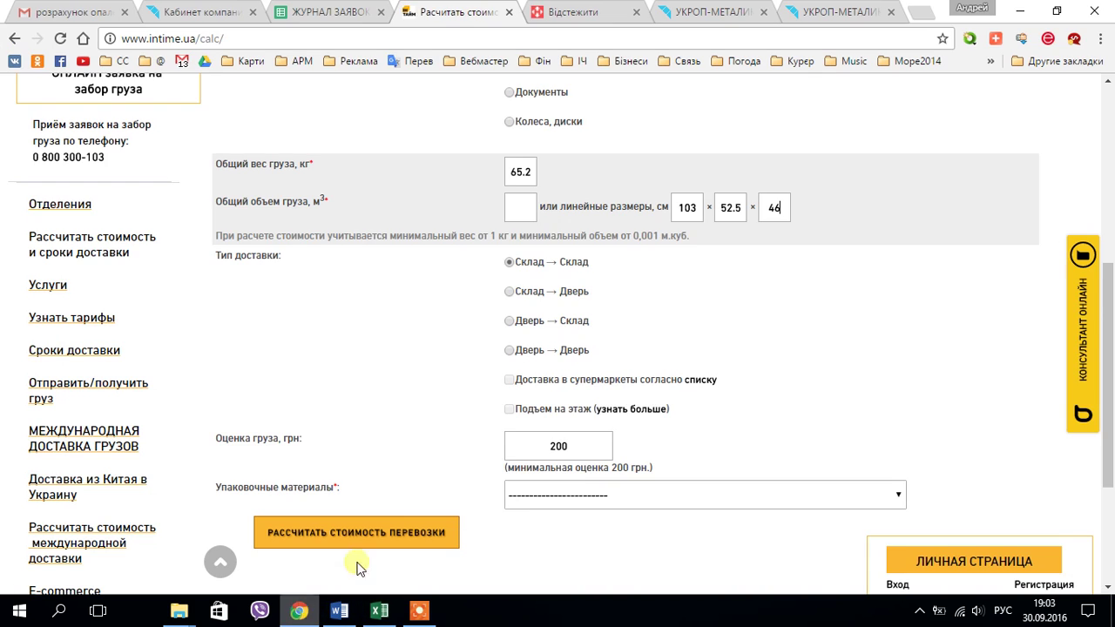
left_click_drag(575, 444, 524, 442)
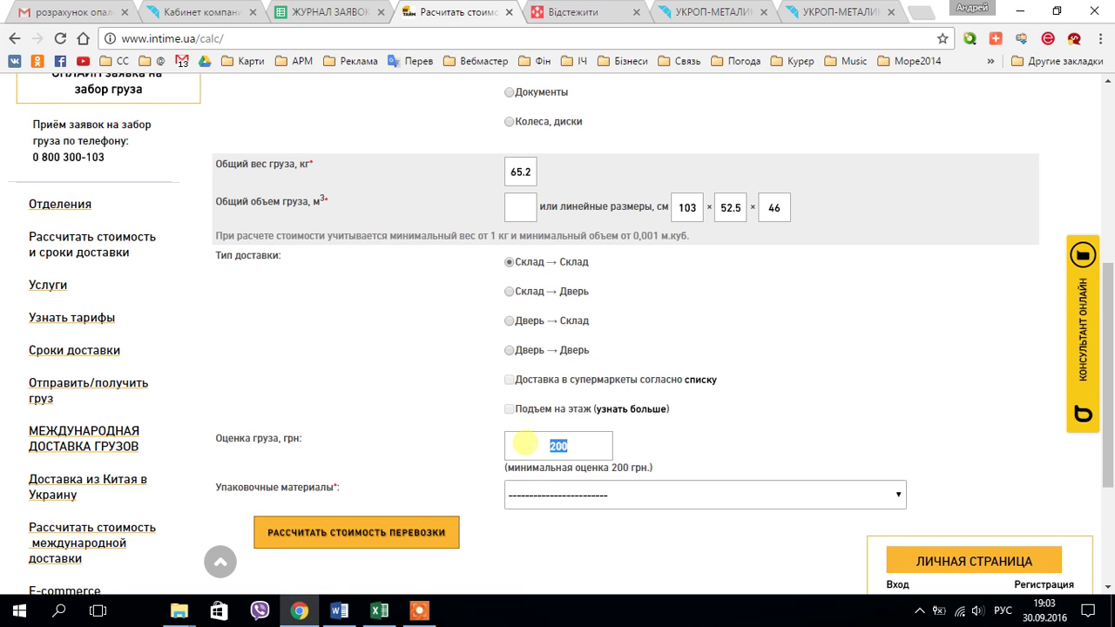
type("9239")
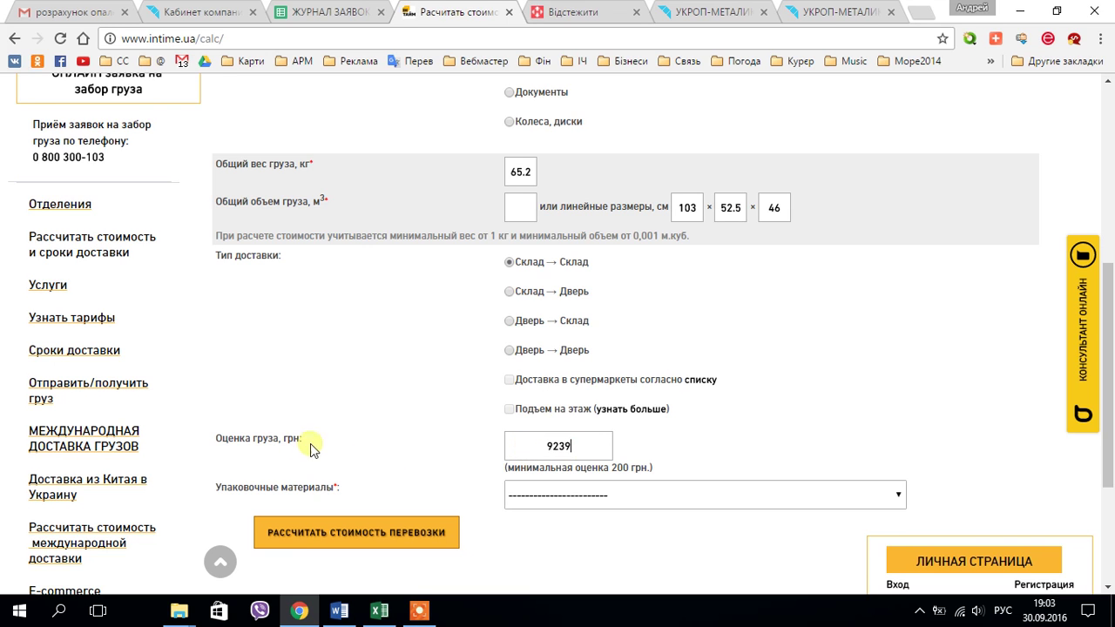
double_click(565, 446)
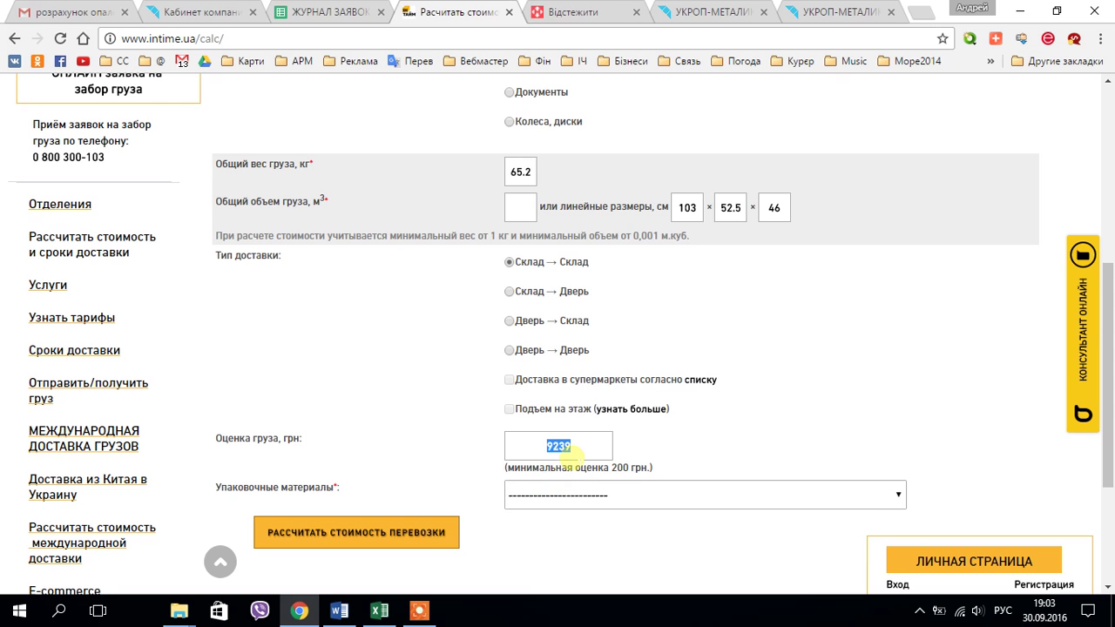
View the packaging material options, leave packaging unselected, and calculate the shipping cost for Склад → Склад delivery
scroll(567, 496, "down", 1)
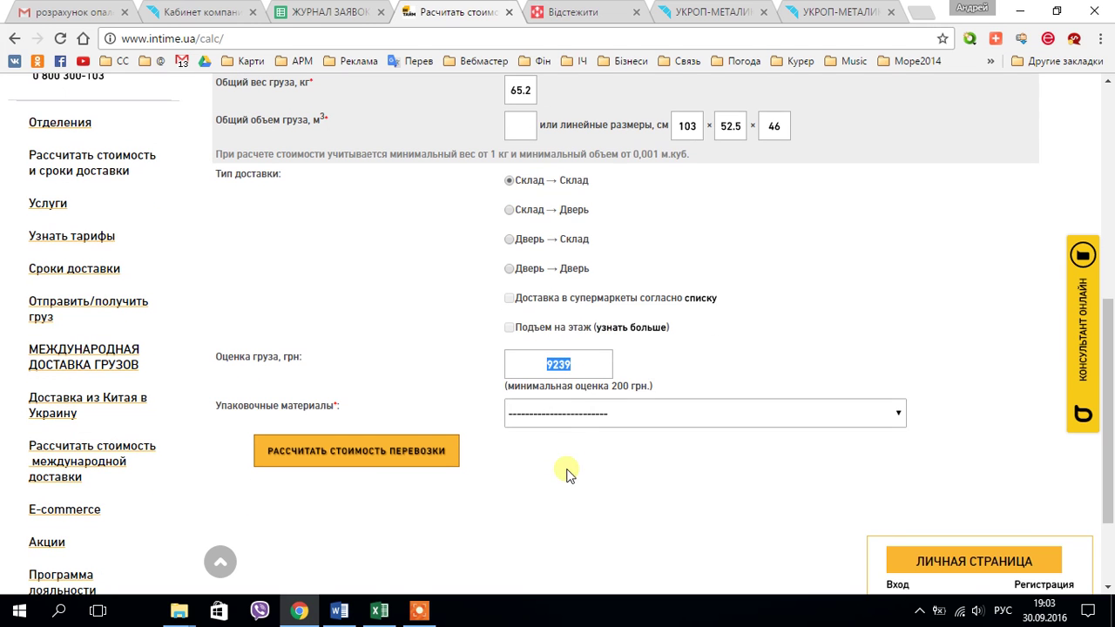
left_click(585, 418)
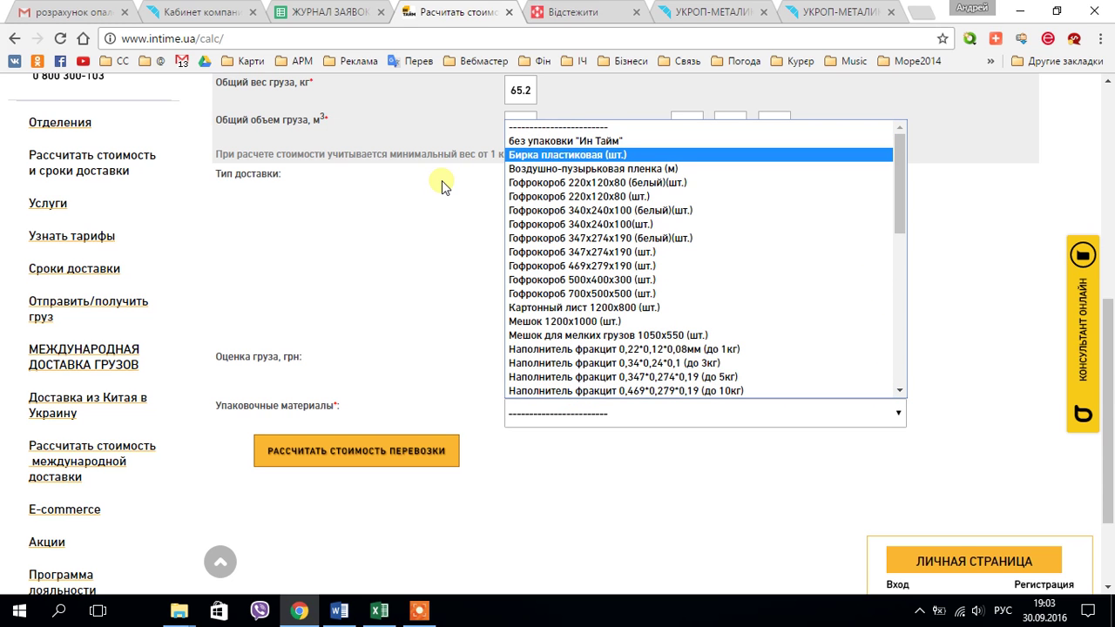
left_click(454, 240)
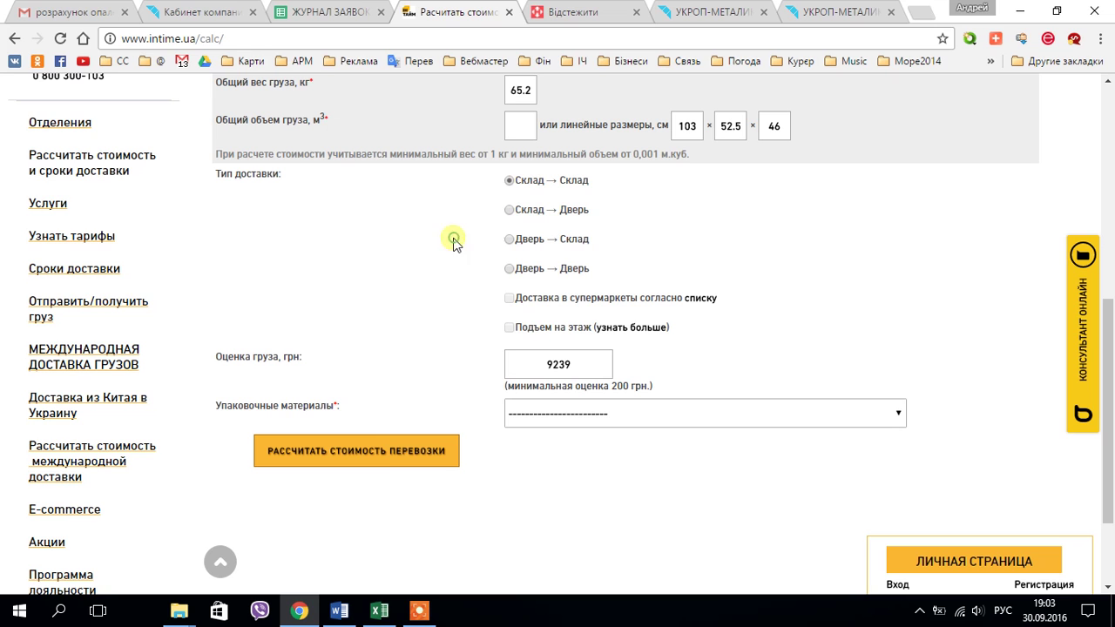
left_click(369, 452)
scroll(426, 366, "down", 2)
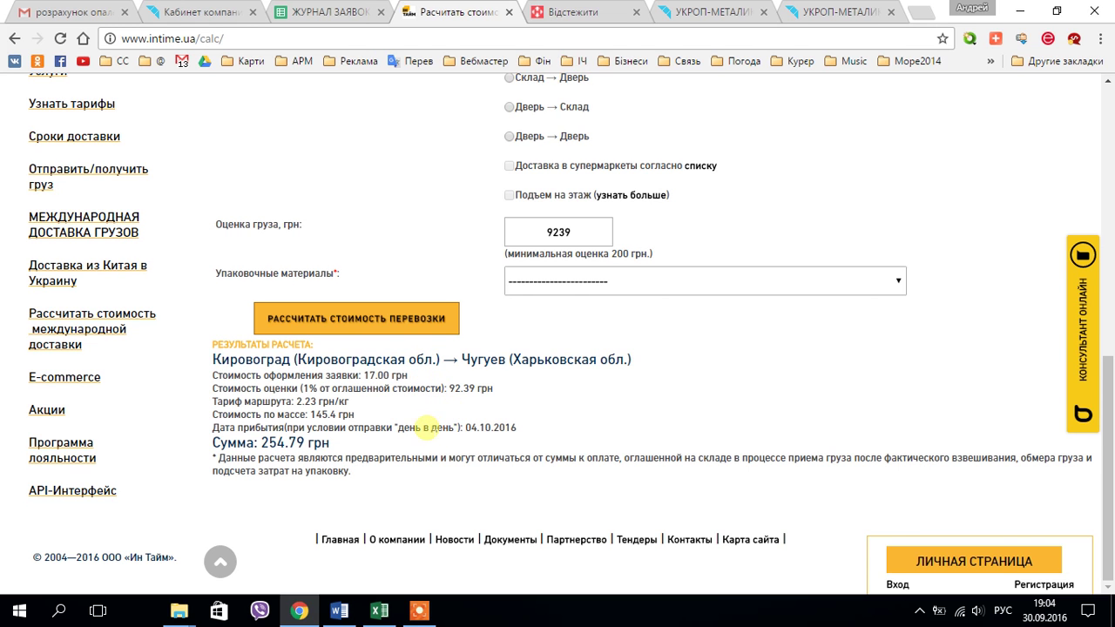
Examine the delivery calculation's total, application fee, valuation fee and route tariff against the entered shipment parameters
left_click_drag(260, 442, 289, 442)
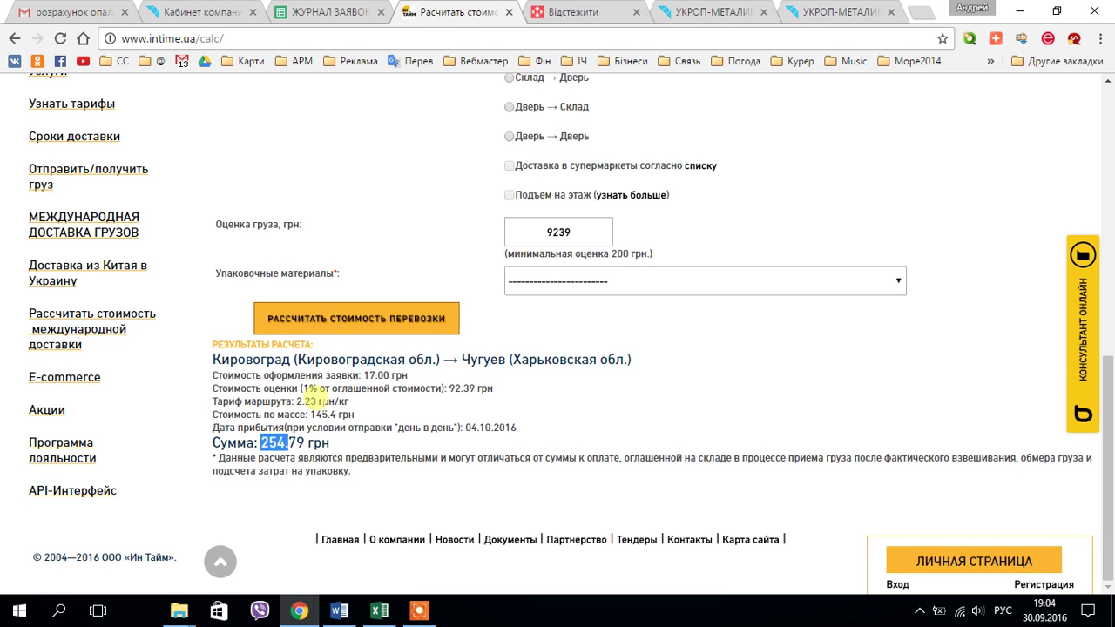
left_click_drag(360, 375, 408, 376)
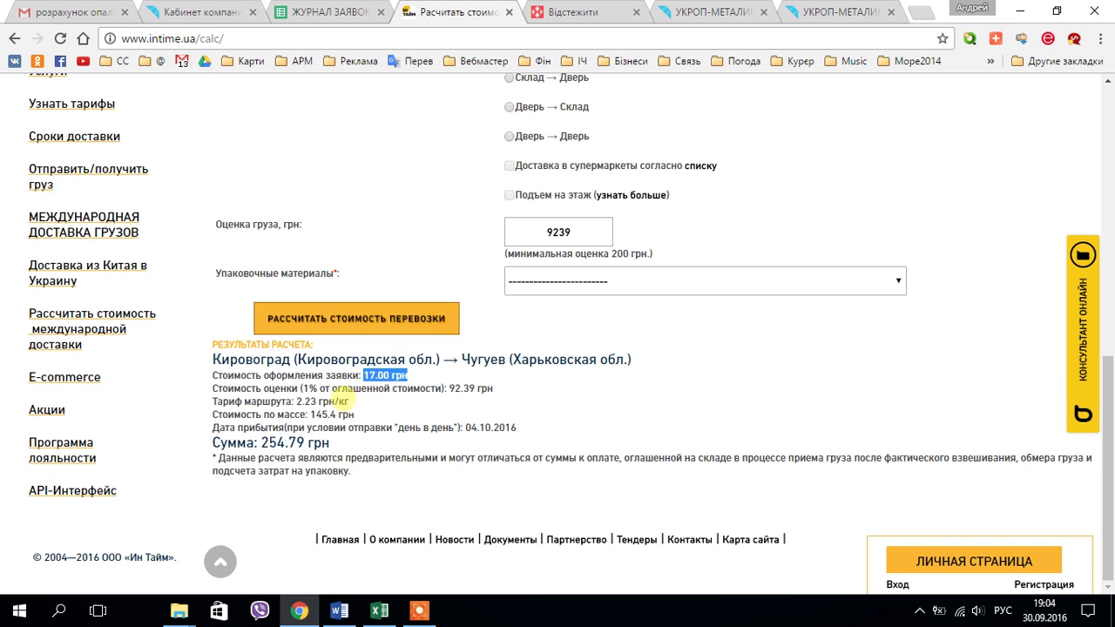
left_click_drag(296, 389, 342, 388)
left_click_drag(302, 402, 340, 401)
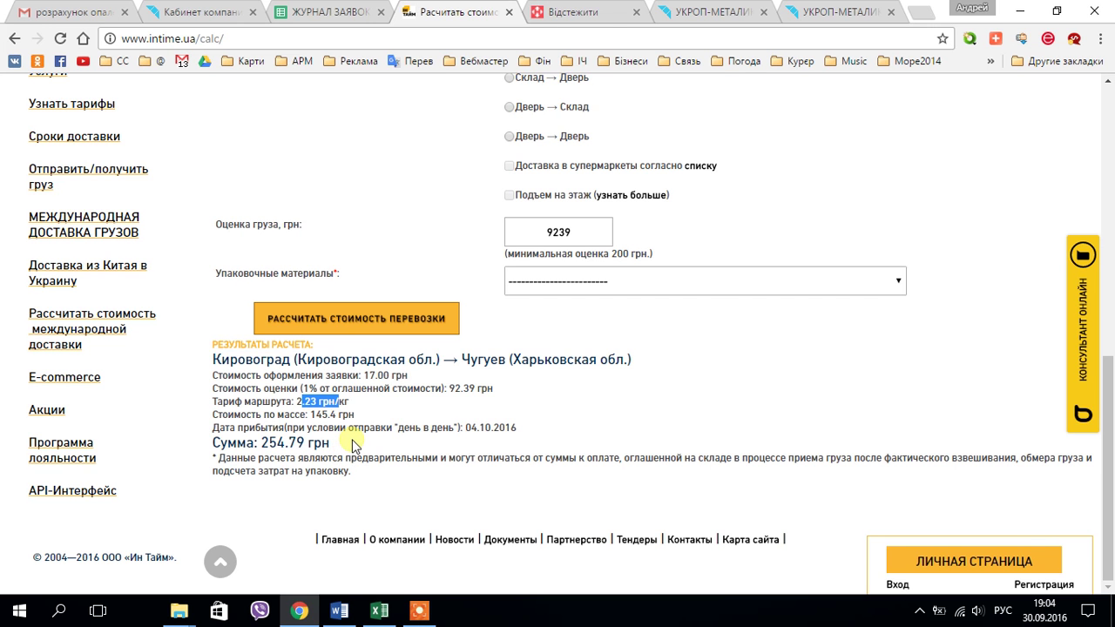
scroll(457, 428, "up", 4)
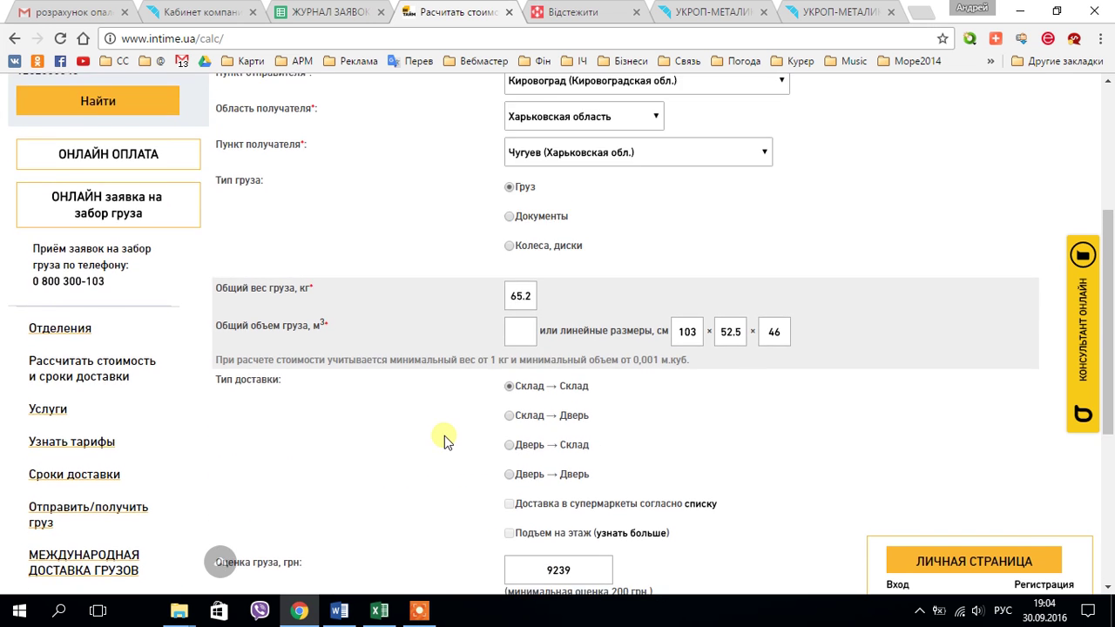
scroll(445, 442, "up", 3)
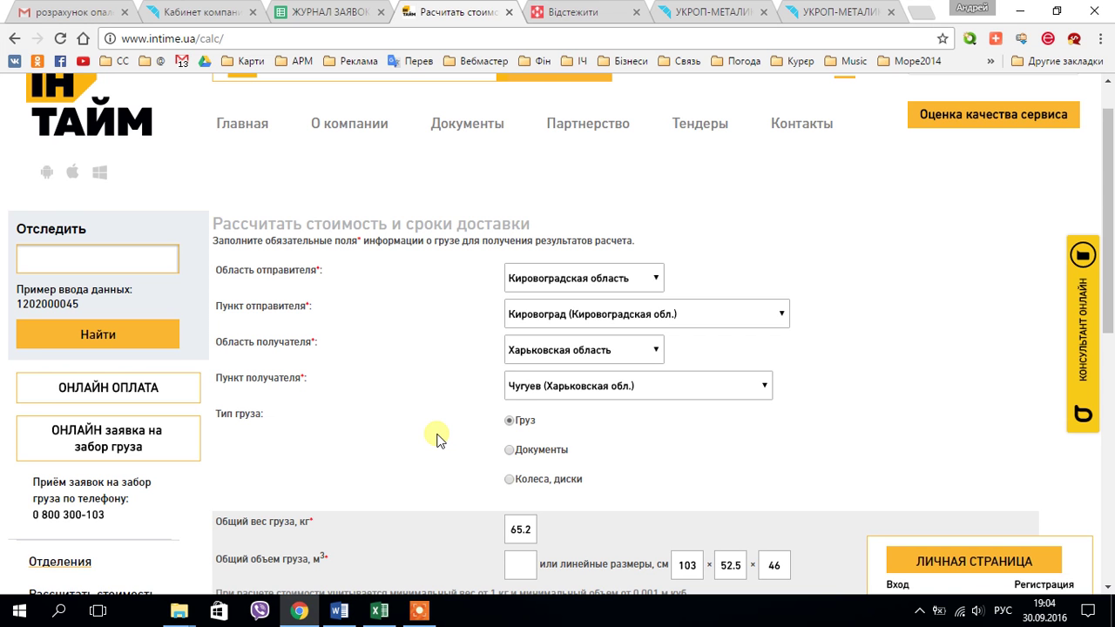
scroll(437, 440, "down", 7)
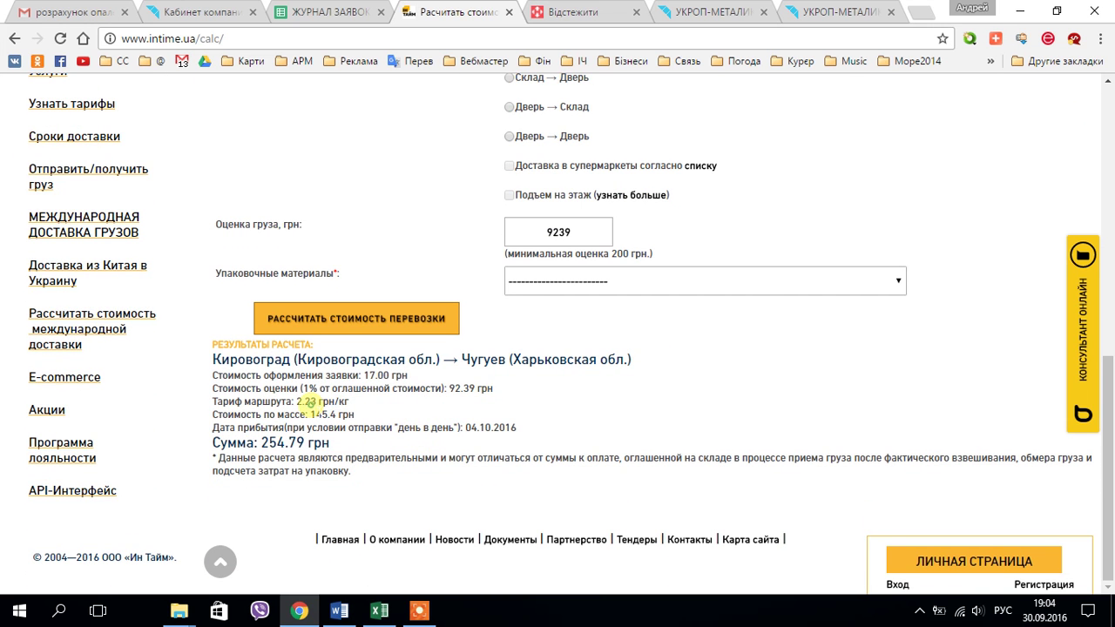
double_click(272, 442)
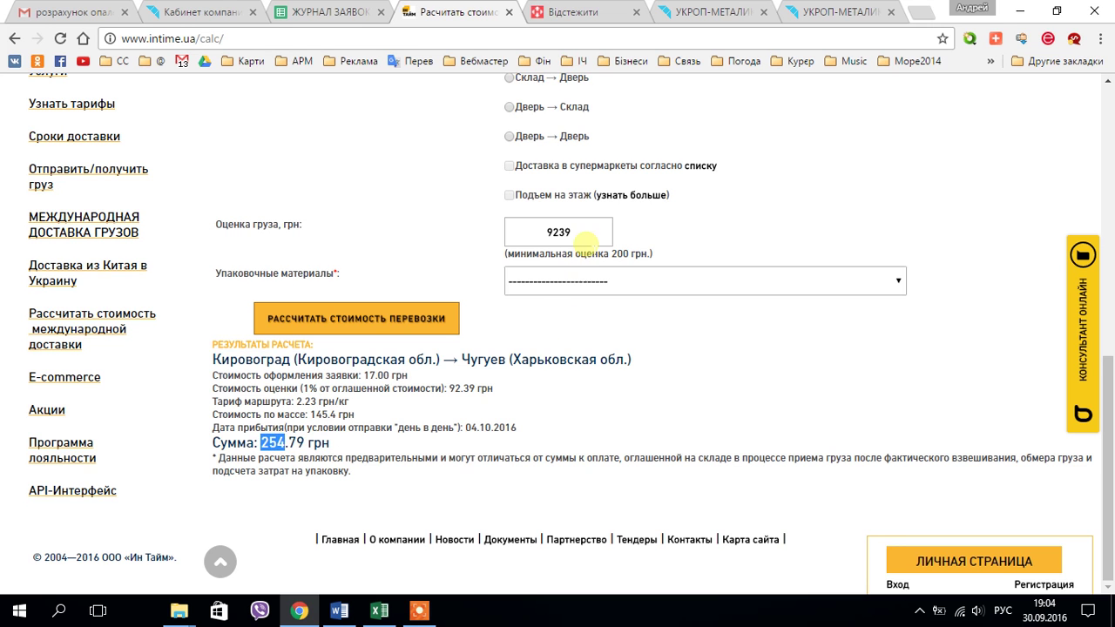
Change the delivery type to Склад → Дверь and recalculate the shipping cost
scroll(585, 244, "up", 3)
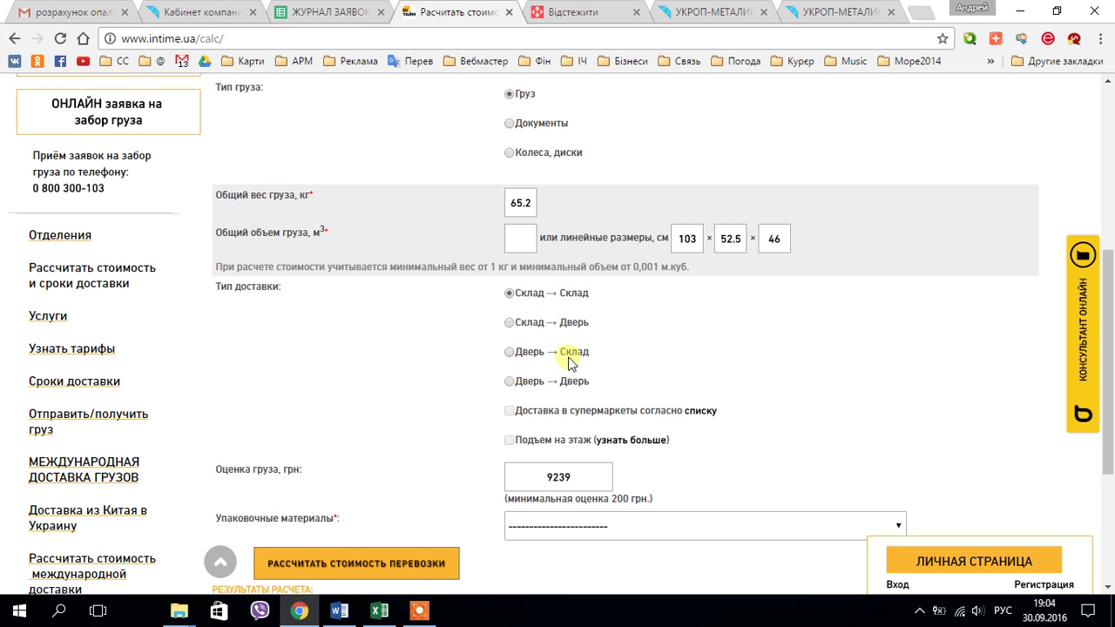
scroll(559, 477, "down", 1)
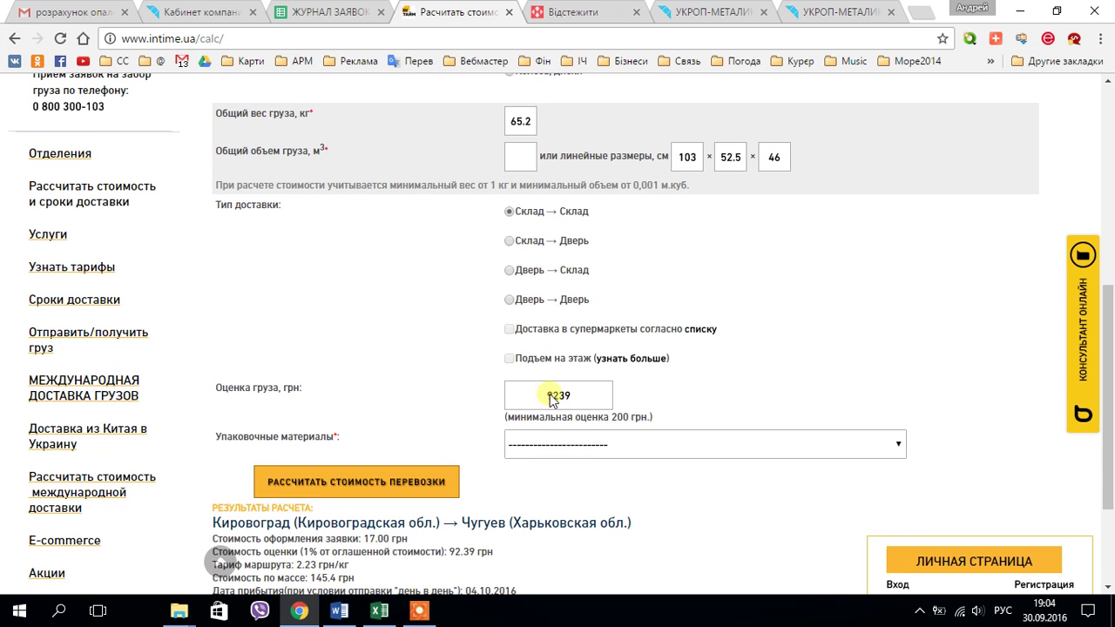
left_click(509, 241)
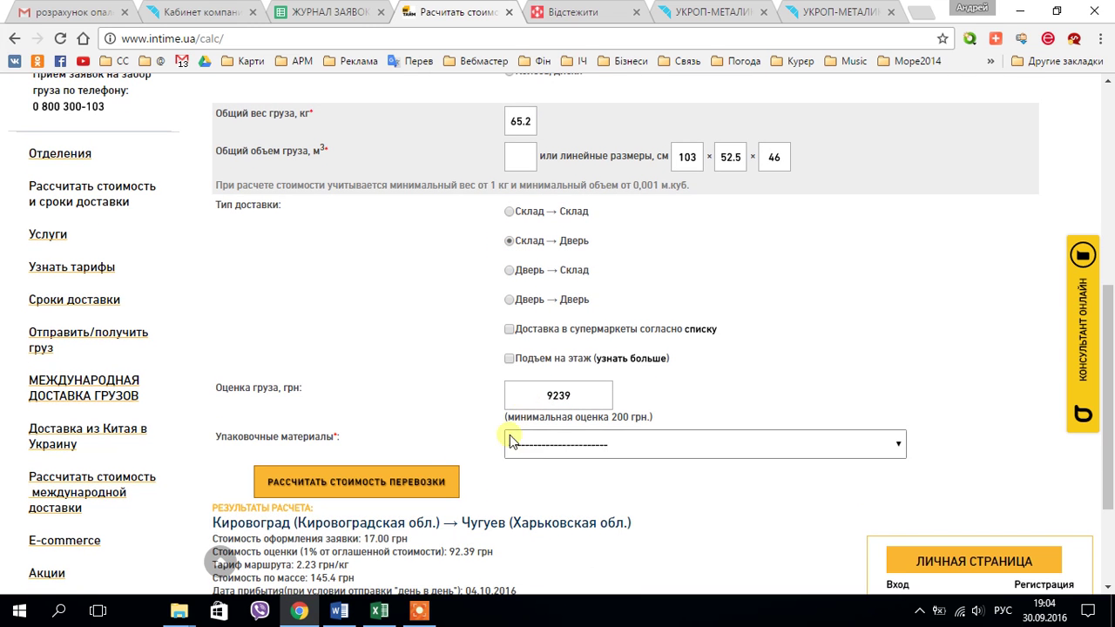
left_click(431, 488)
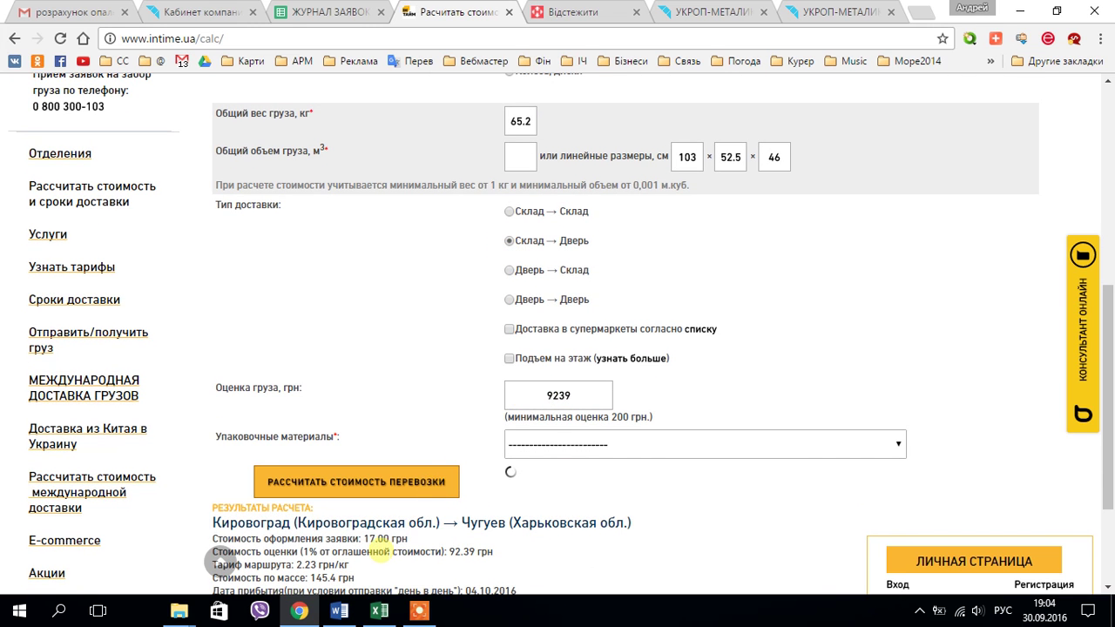
scroll(379, 551, "down", 2)
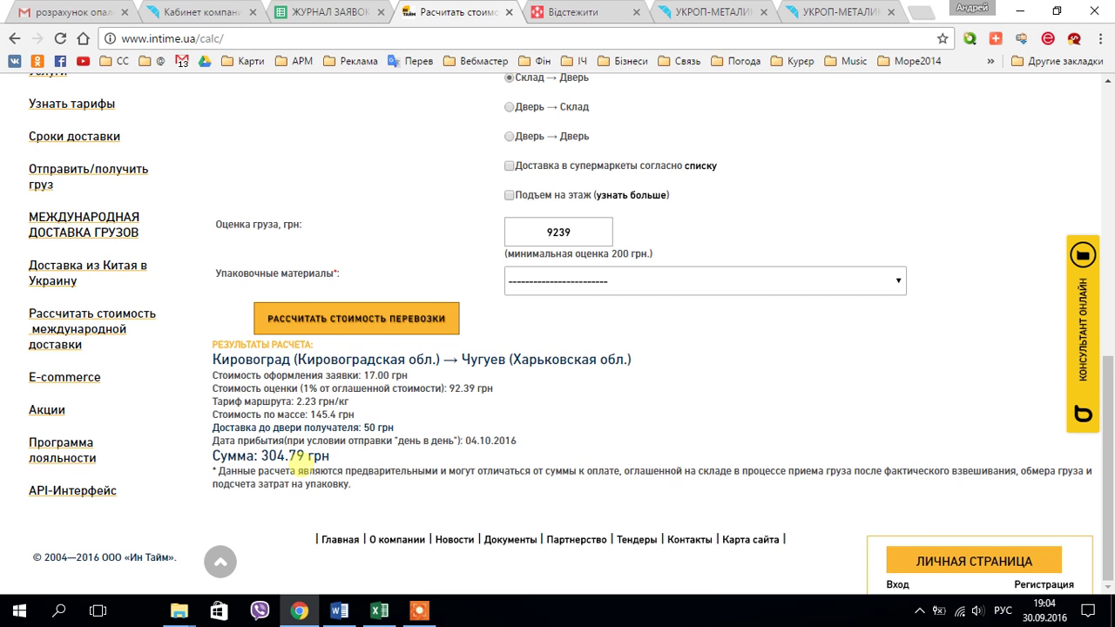
Restore the delivery type to Склад → Склад and recalculate the shipping cost
scroll(540, 225, "up", 1)
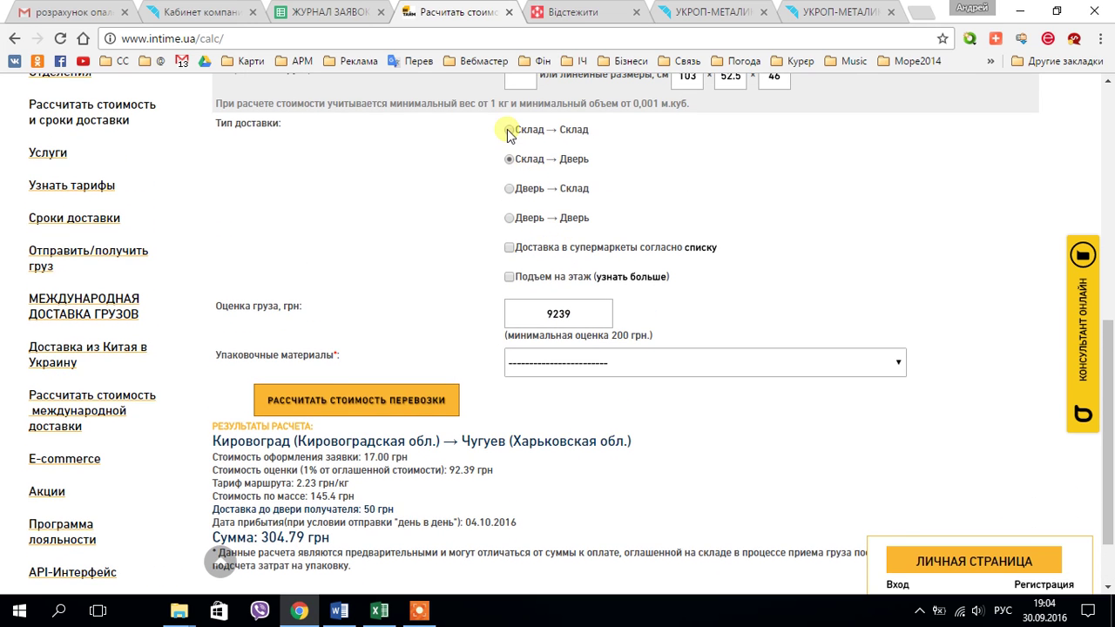
left_click(396, 397)
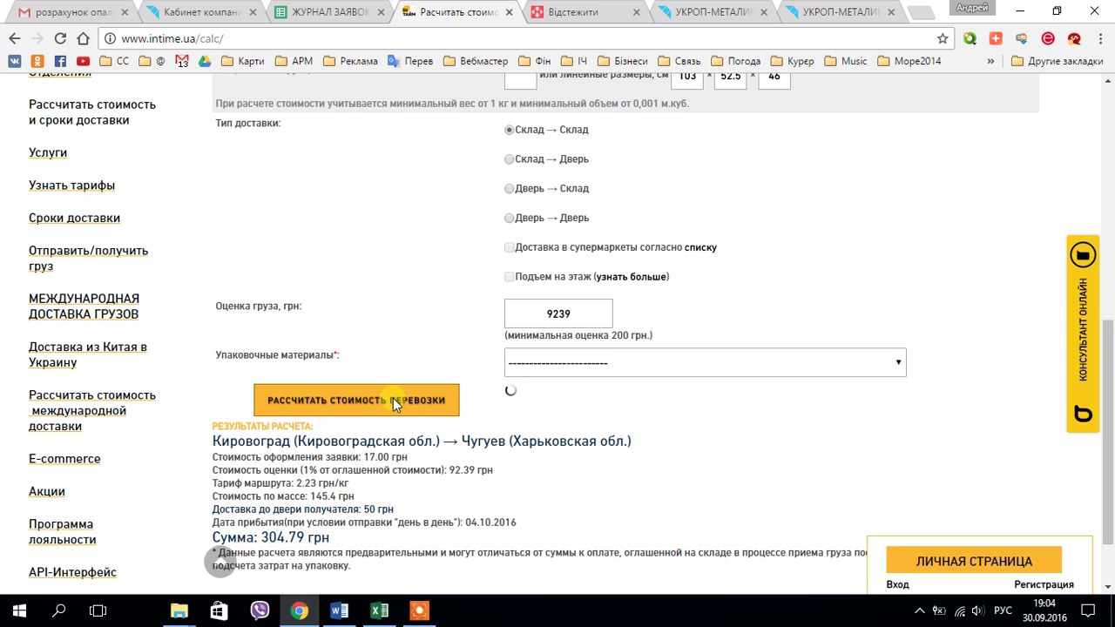
scroll(410, 401, "down", 1)
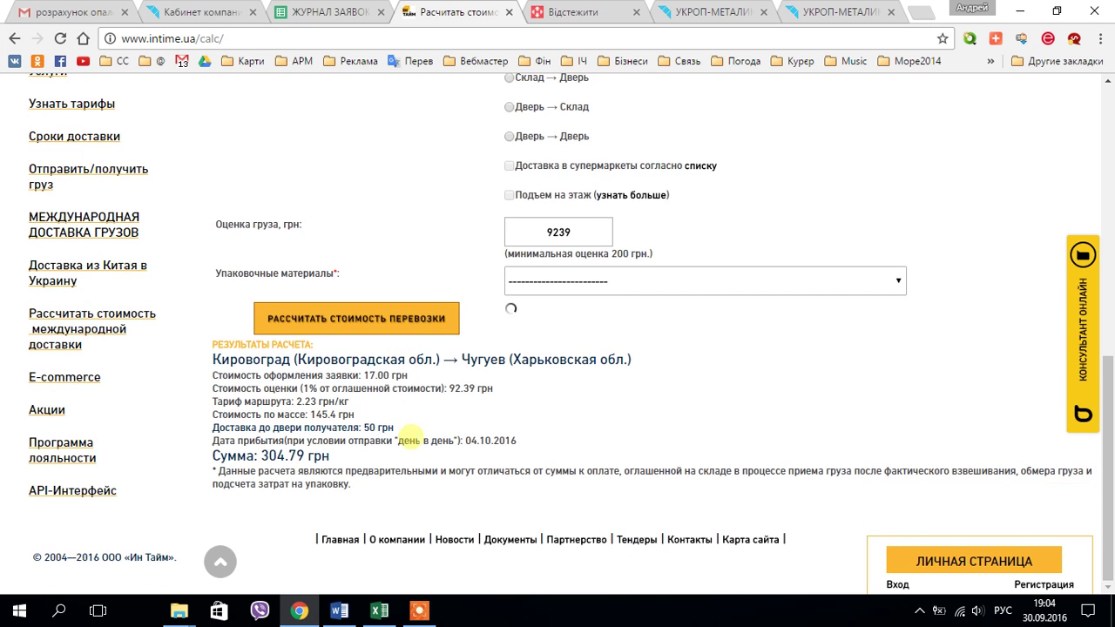
Review the warehouse delivery cost, the note about preliminary calculation data, and the entered route, weight, dimensions and valuation
scroll(404, 409, "up", 2)
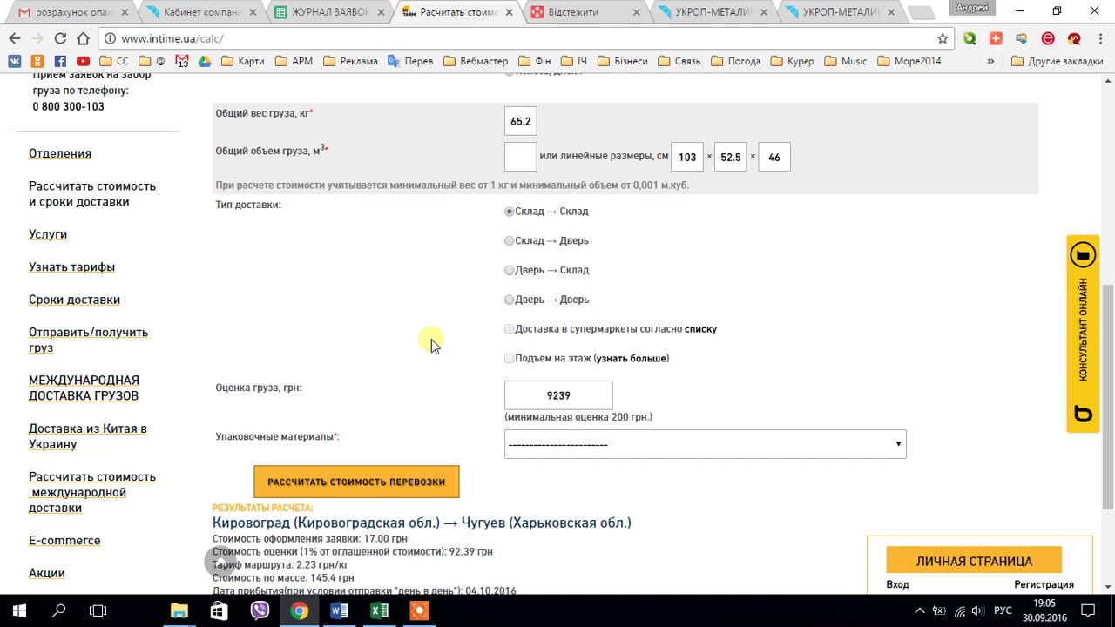
scroll(429, 337, "down", 2)
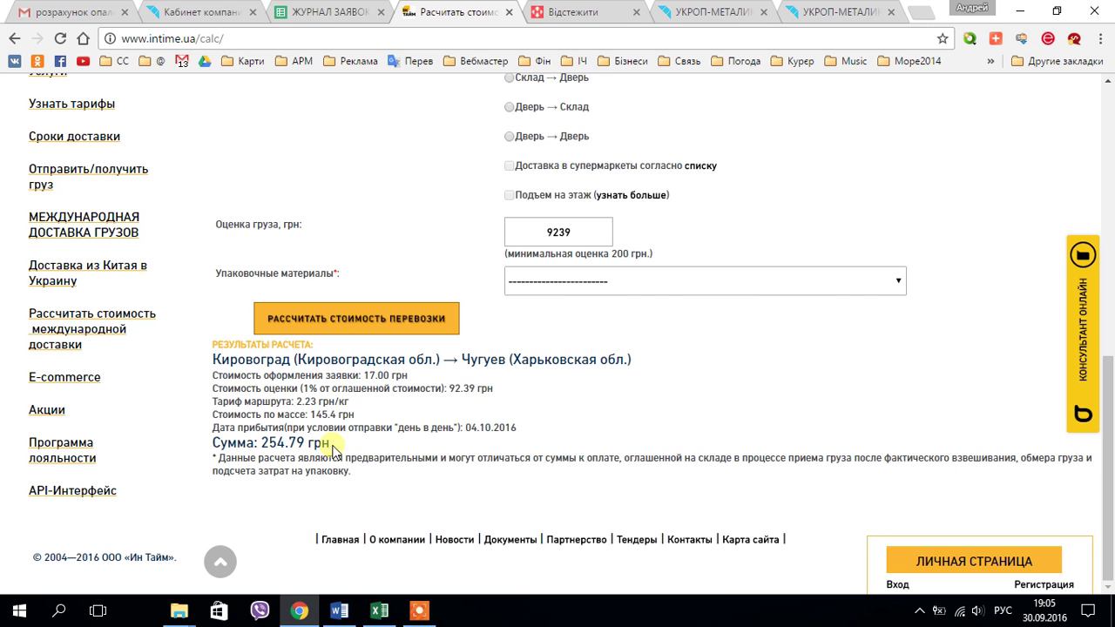
scroll(461, 369, "up", 4)
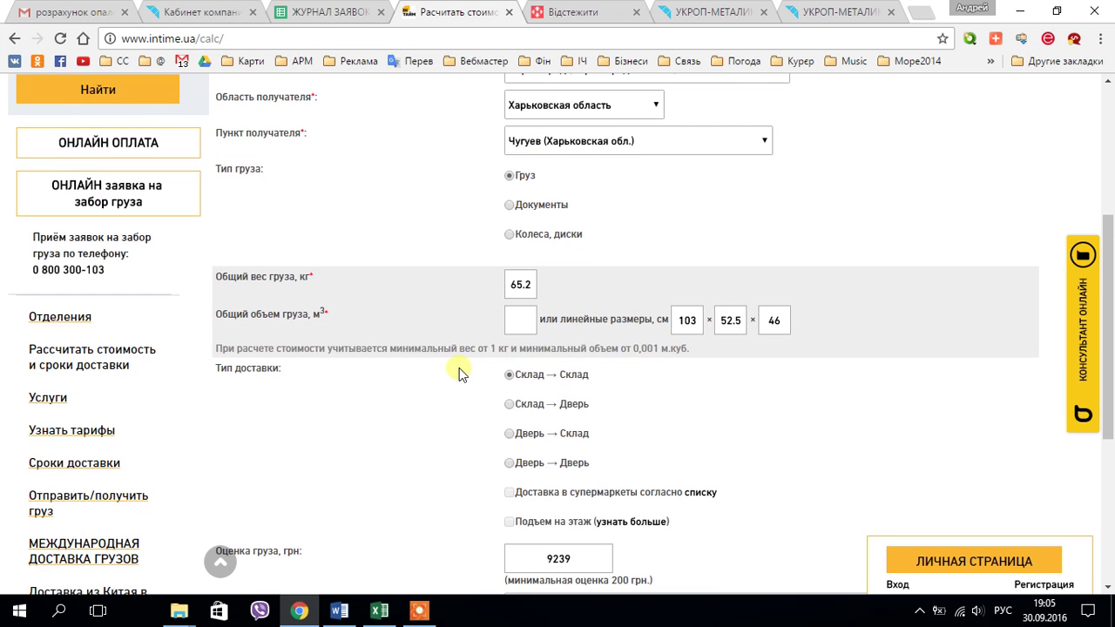
scroll(484, 396, "down", 1)
scroll(435, 414, "down", 3)
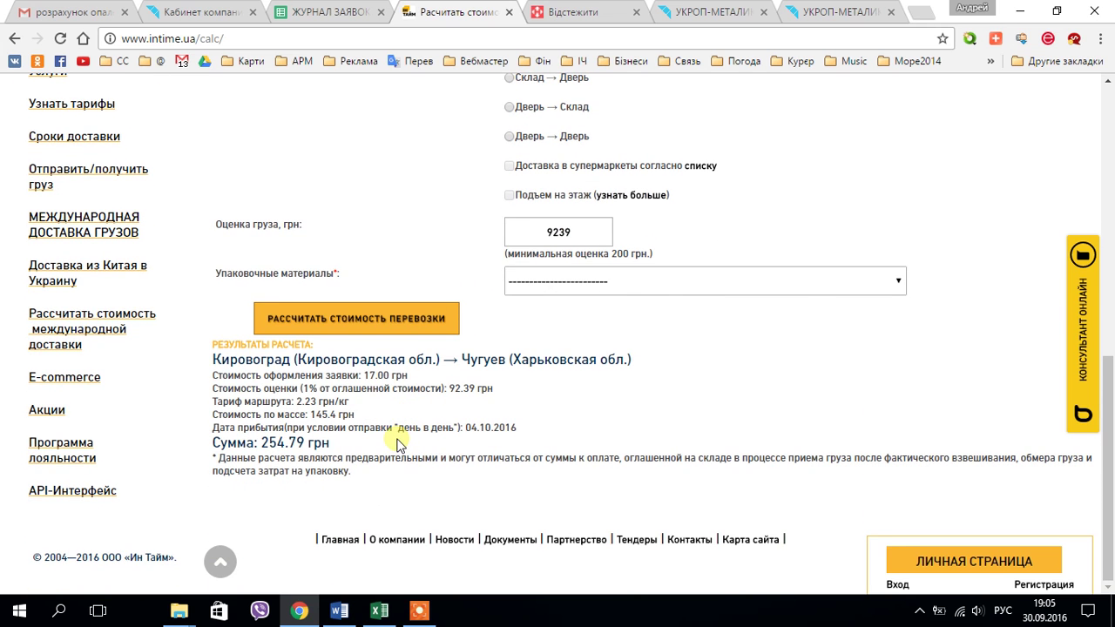
left_click_drag(366, 470, 229, 457)
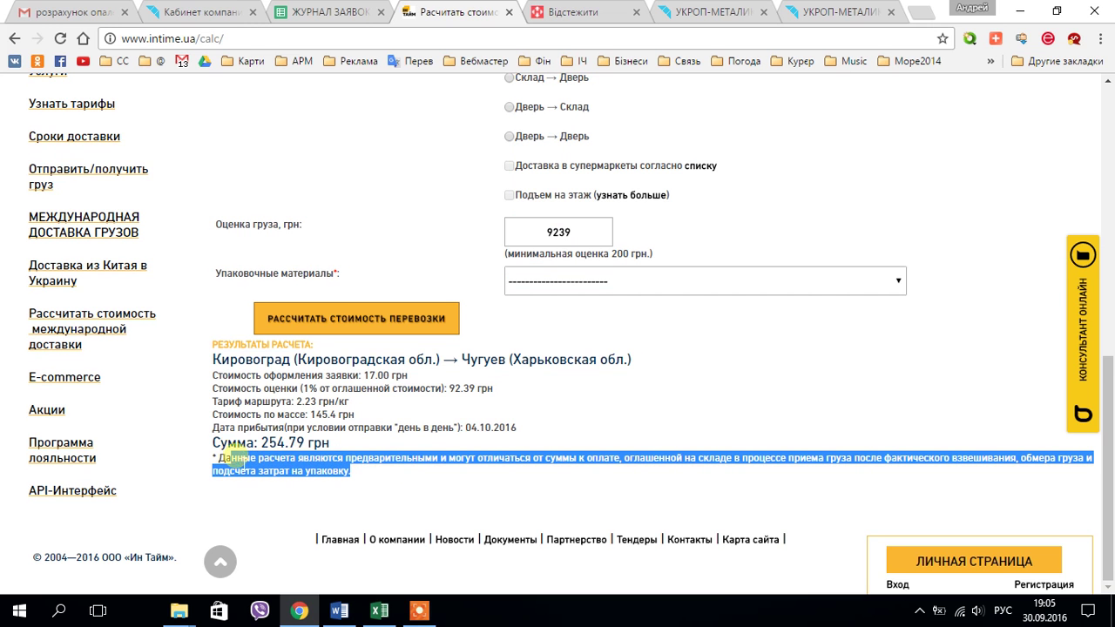
left_click(349, 459)
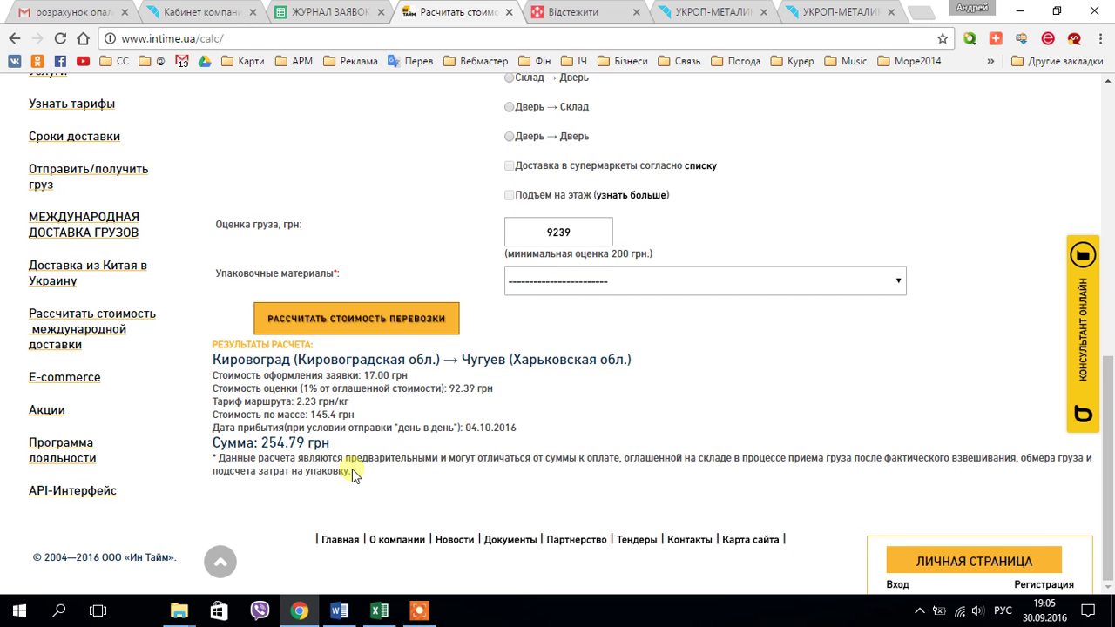
scroll(352, 462, "up", 4)
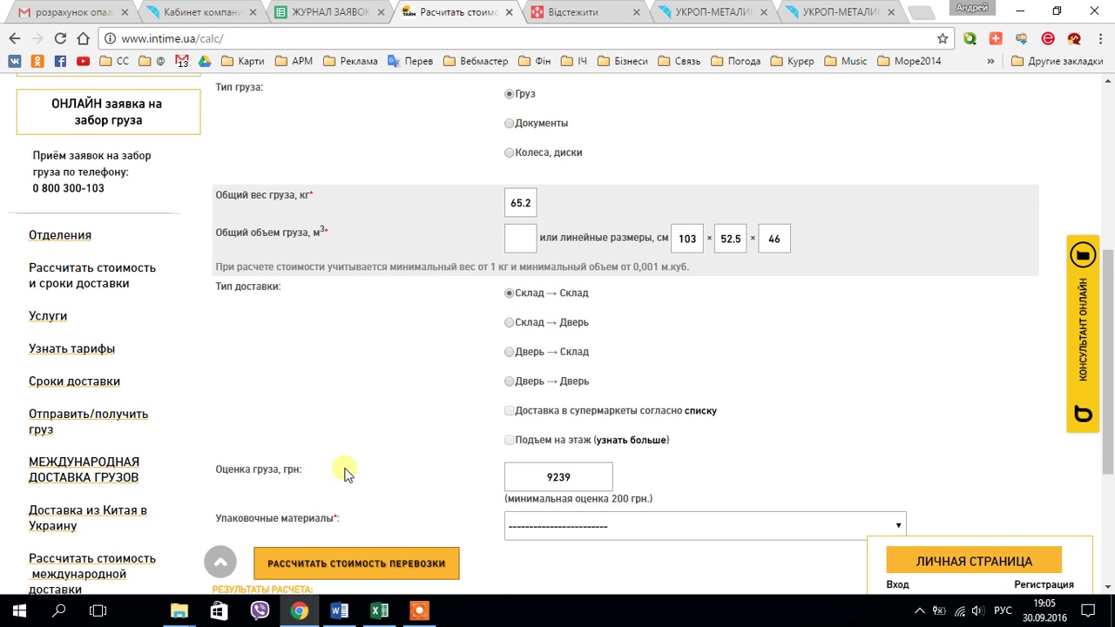
scroll(349, 442, "up", 4)
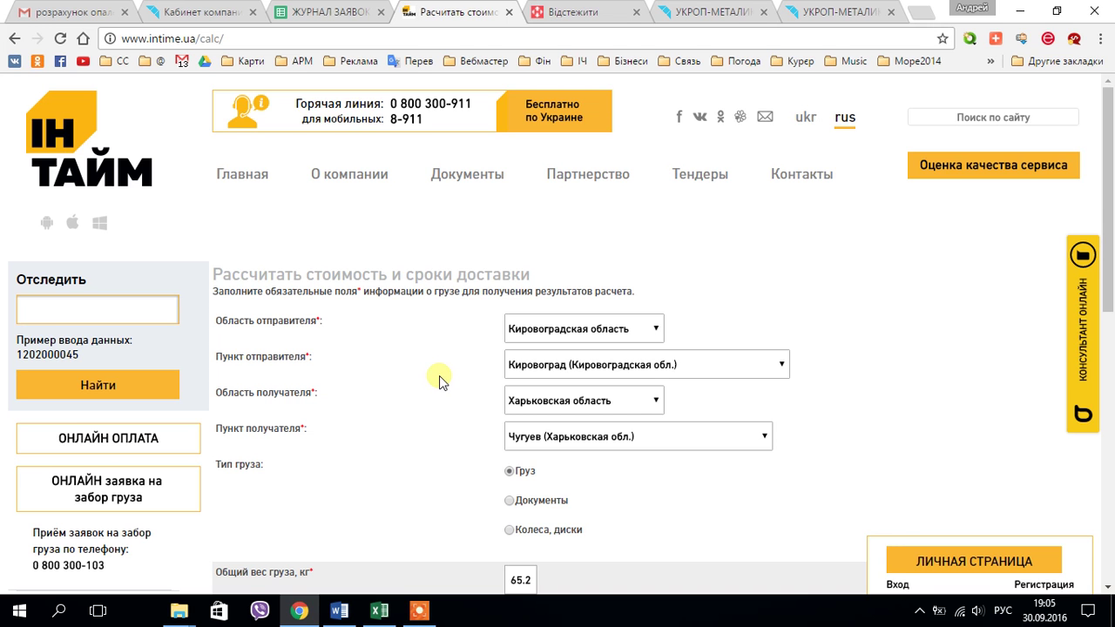
scroll(442, 383, "down", 2)
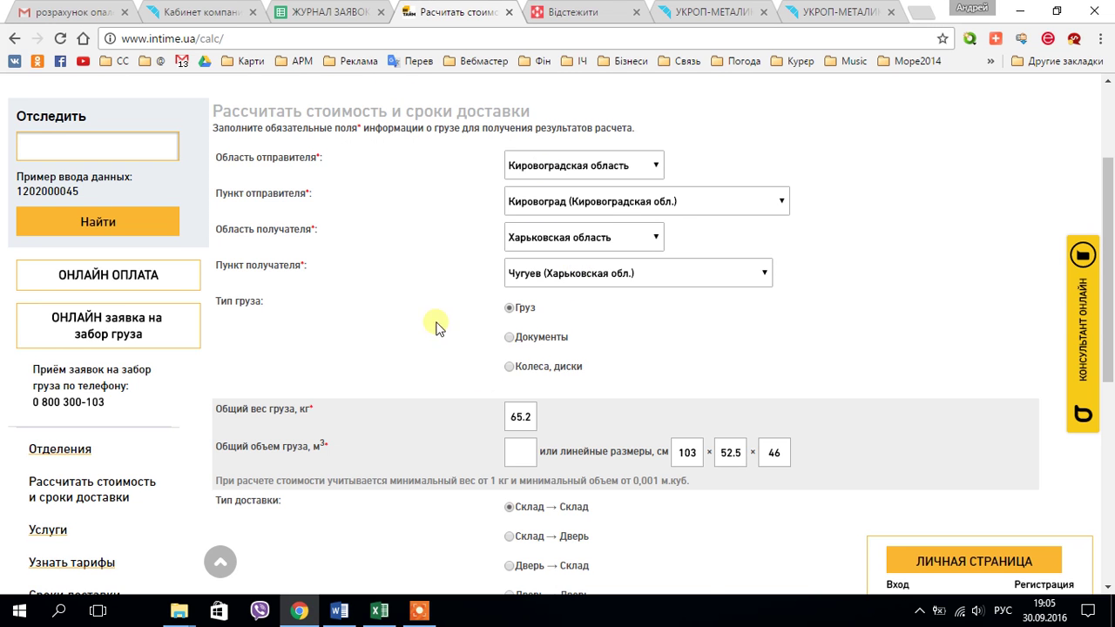
scroll(413, 423, "down", 1)
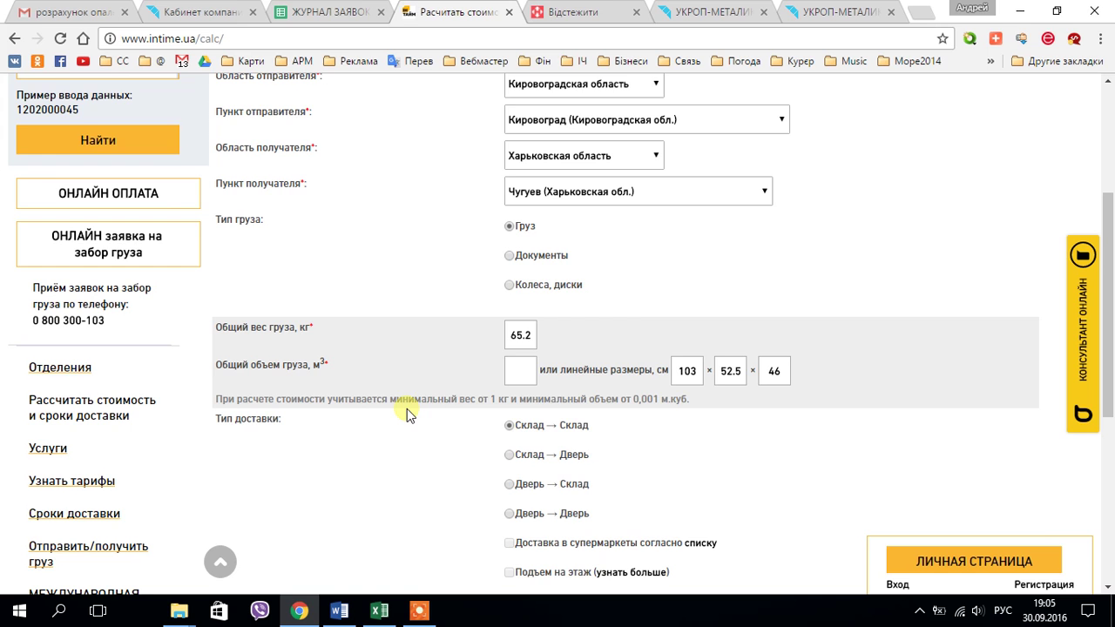
scroll(413, 357, "up", 3)
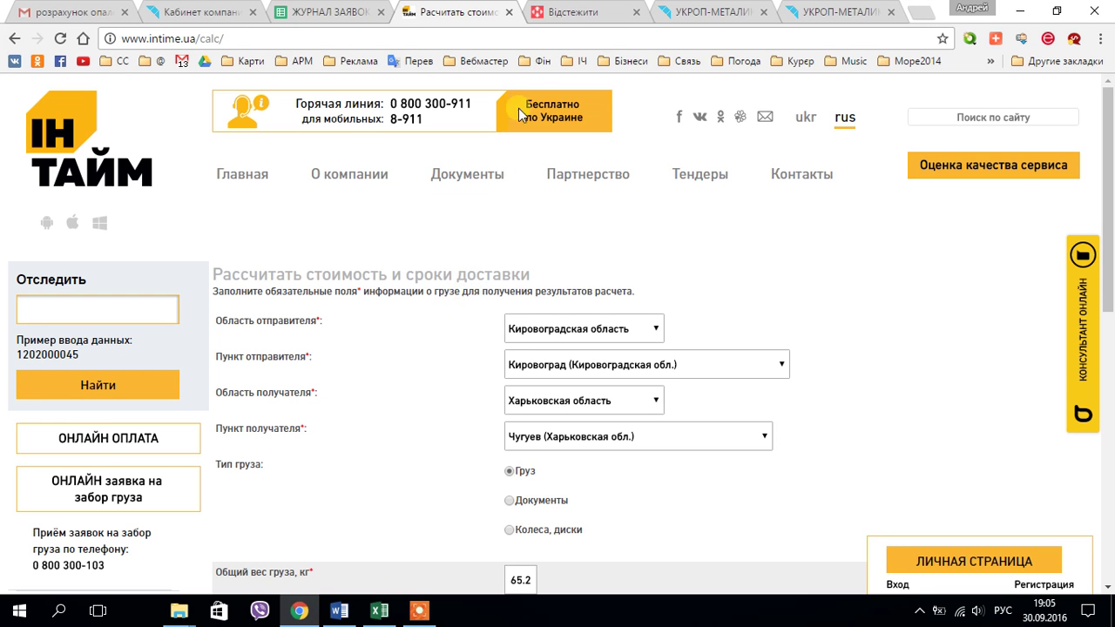
Switch to the Нова Пошта site and open its delivery cost calculator (Вартість доставки)
left_click(577, 12)
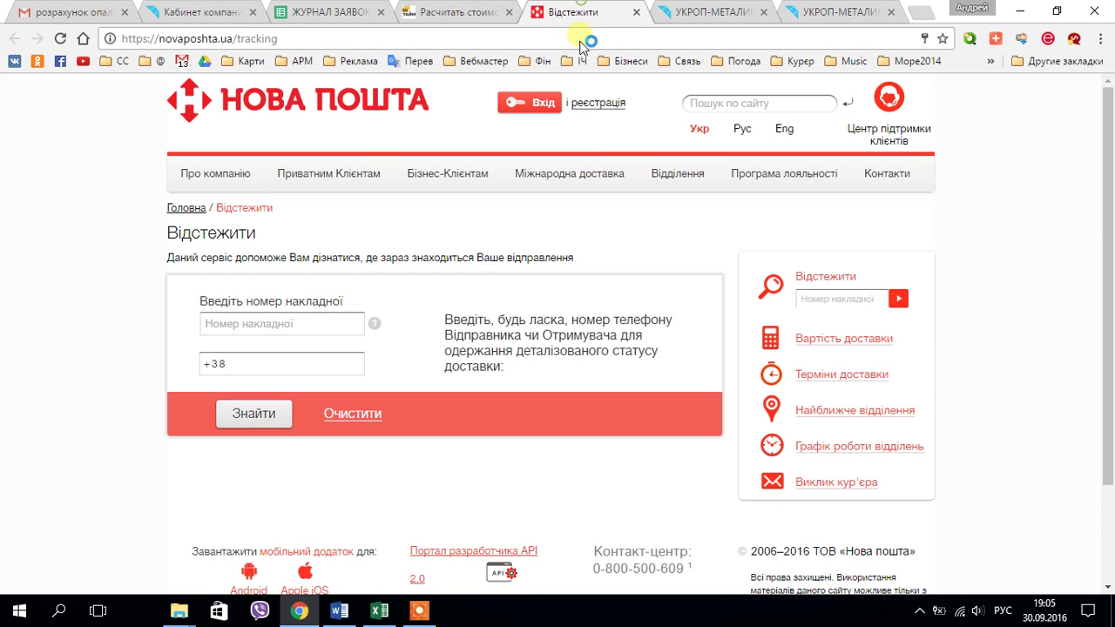
left_click(824, 349)
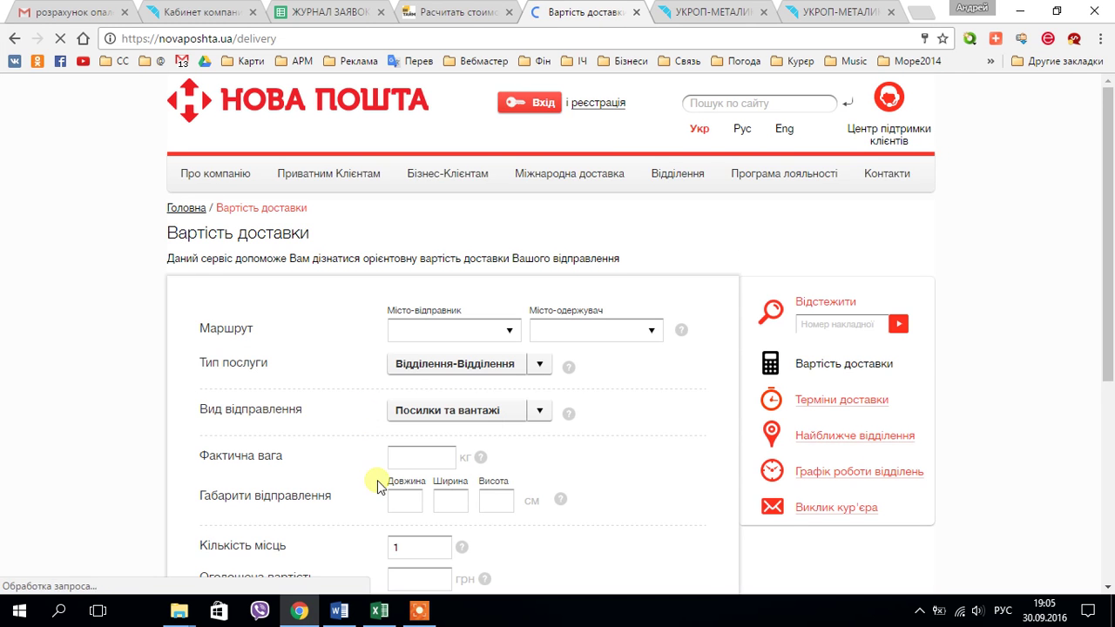
Enable the "Зворотна доставка" service in the delivery cost form and set its type to Грошовий переказ
scroll(349, 494, "down", 1)
scroll(366, 479, "down", 3)
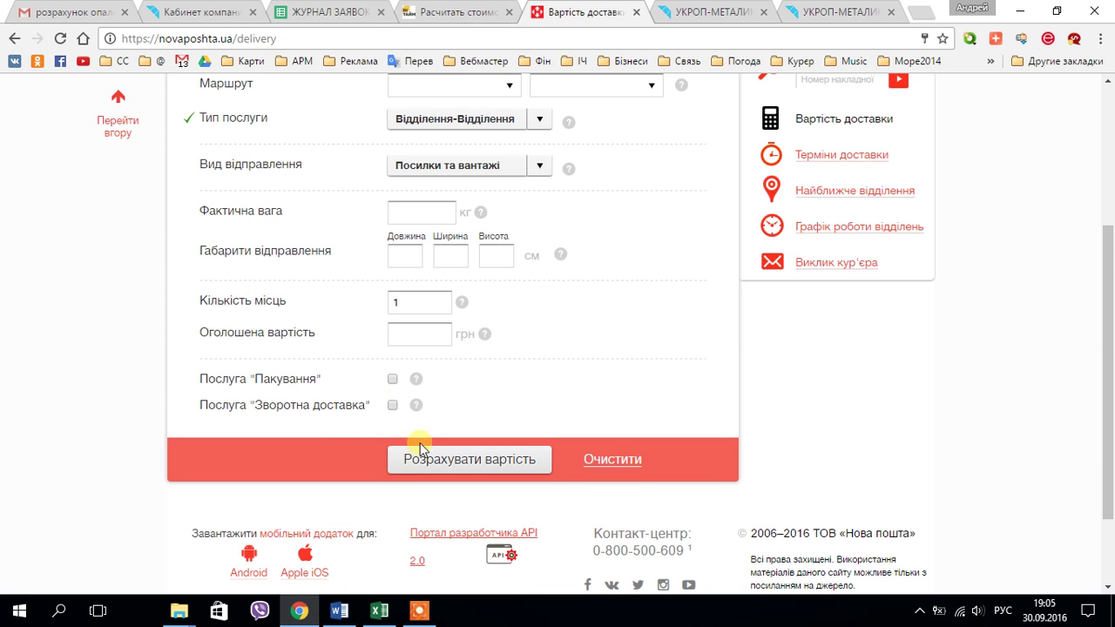
left_click(392, 407)
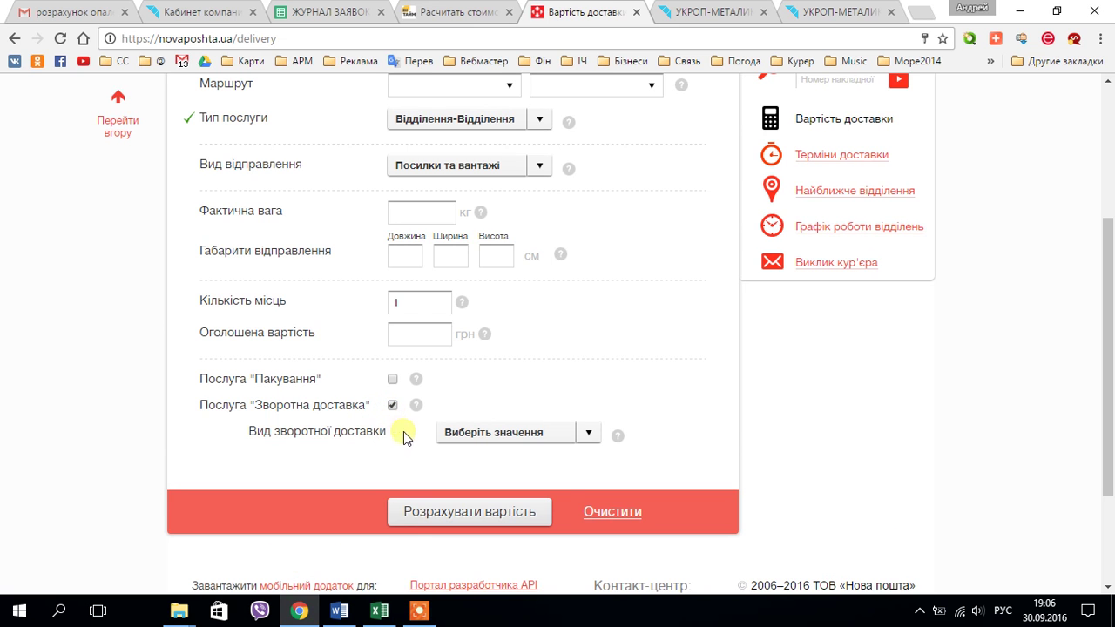
left_click(503, 433)
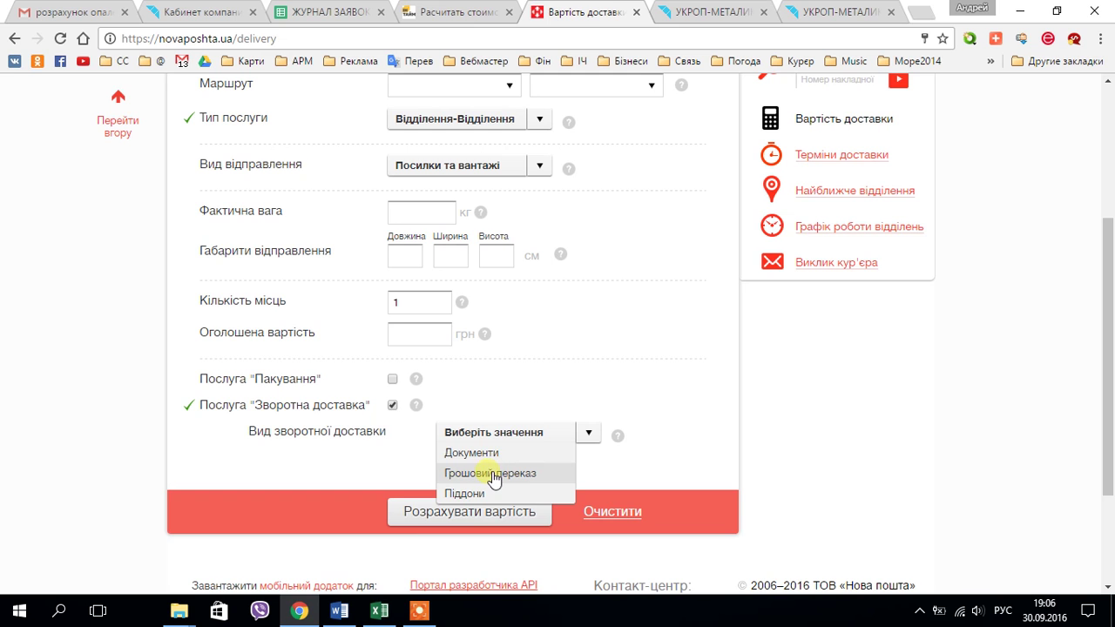
left_click(492, 475)
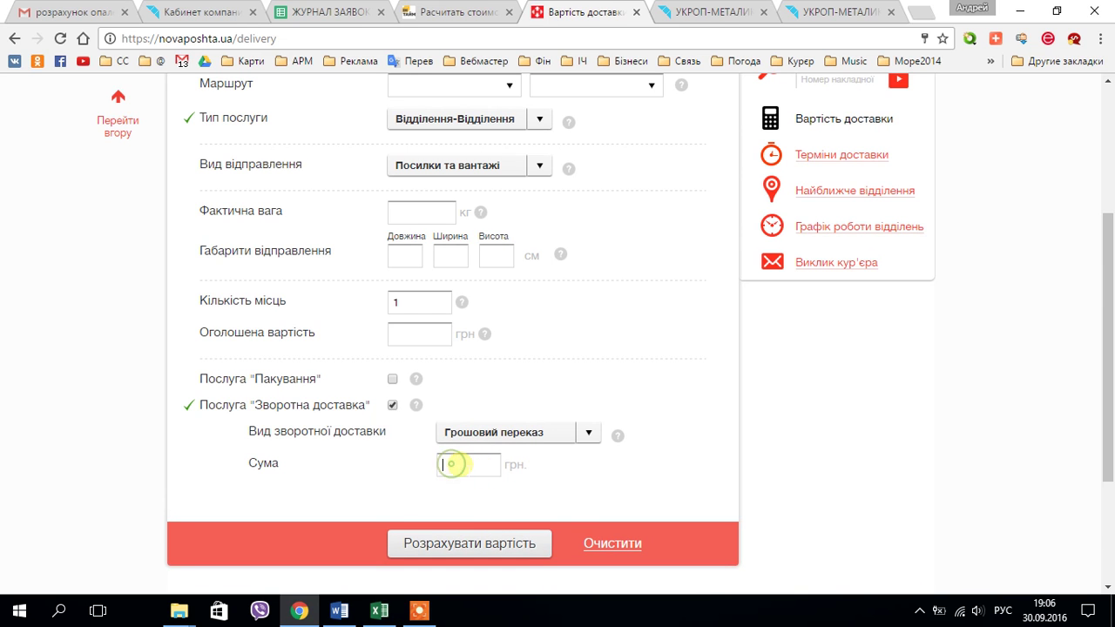
left_click(503, 544)
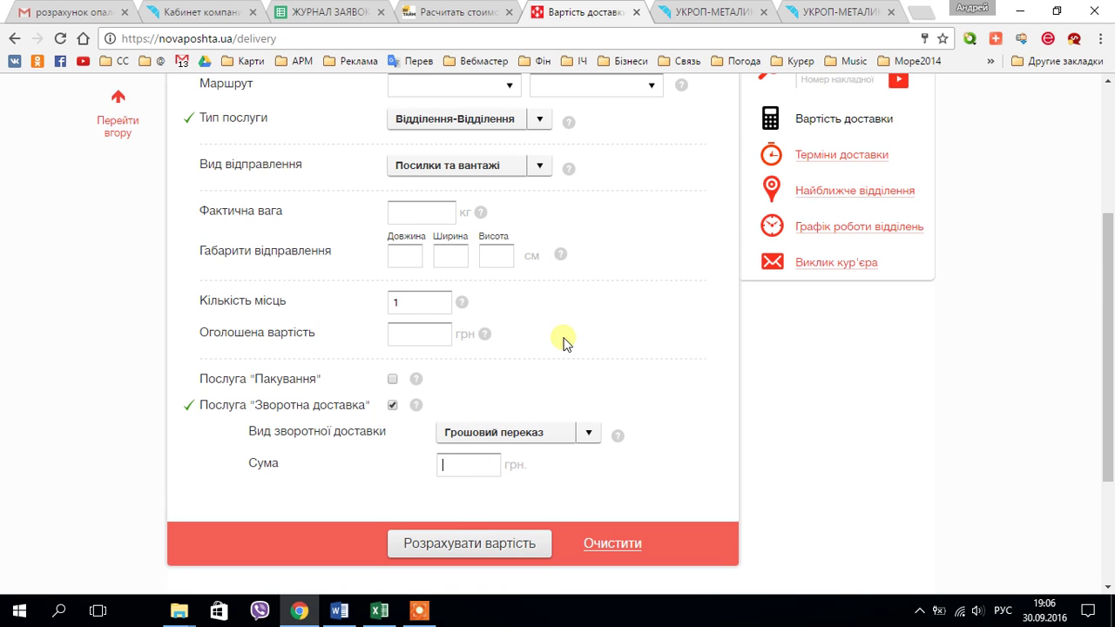
Return to the Intime delivery cost and time calculator
left_click(427, 10)
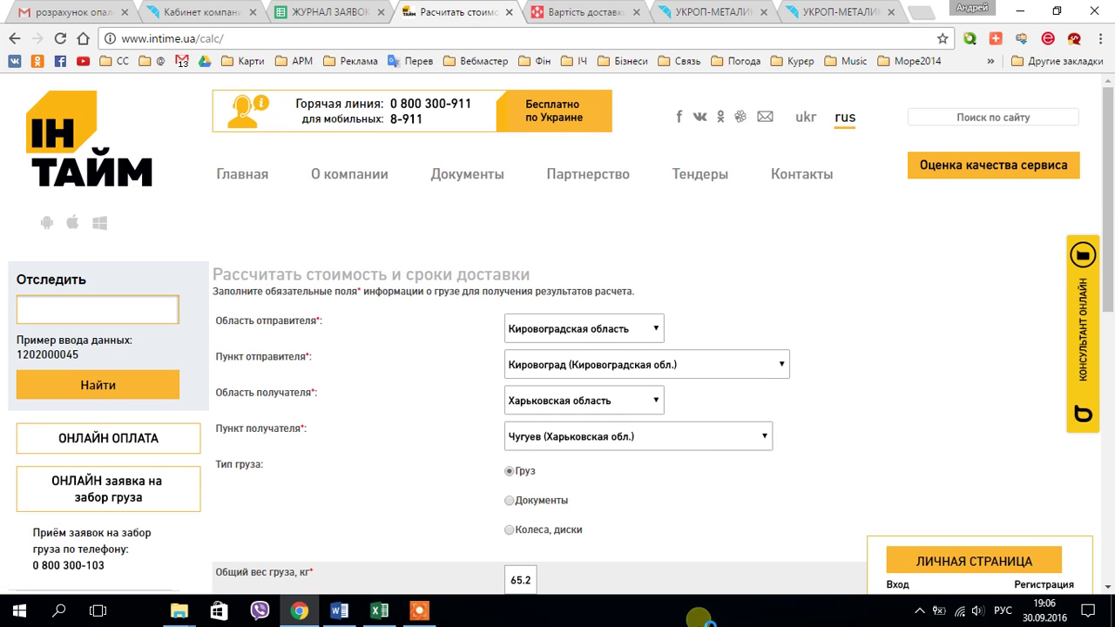
left_click(420, 613)
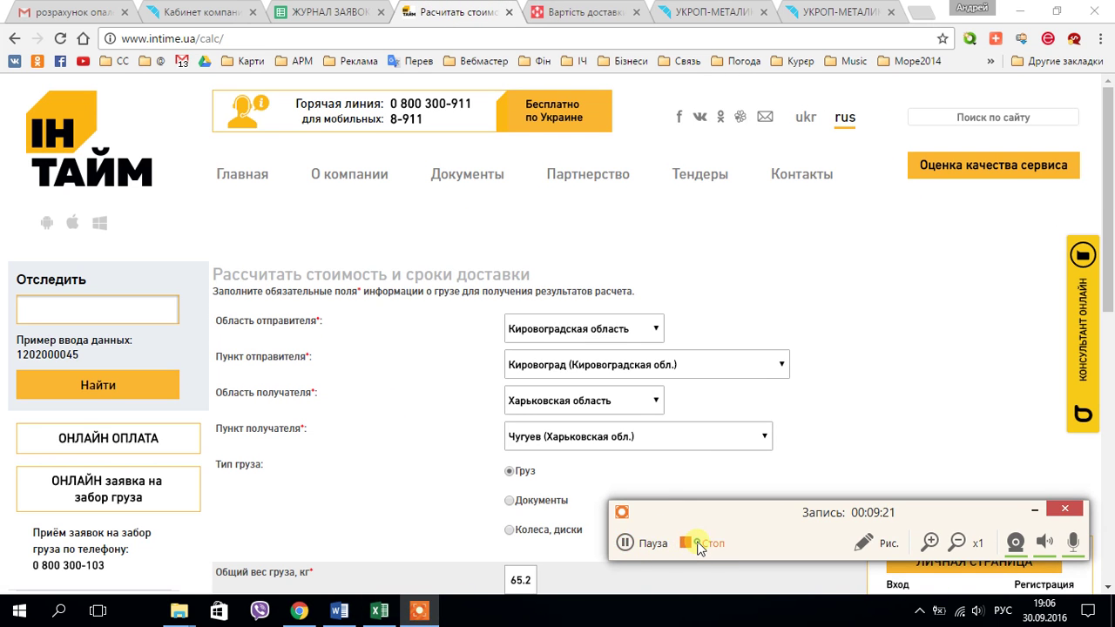